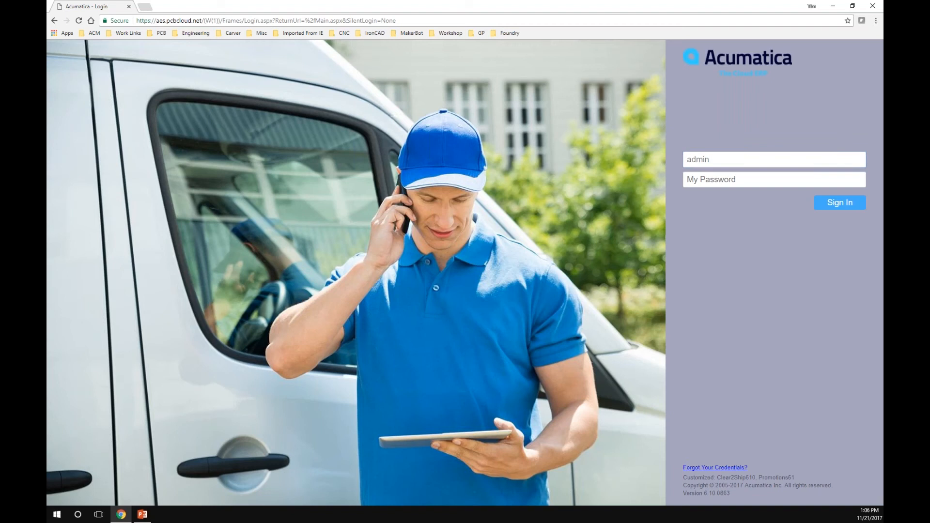
Step: Sign in with the account password and open the Sales Orders area of the Distribution module
text(*****)
key(Return)
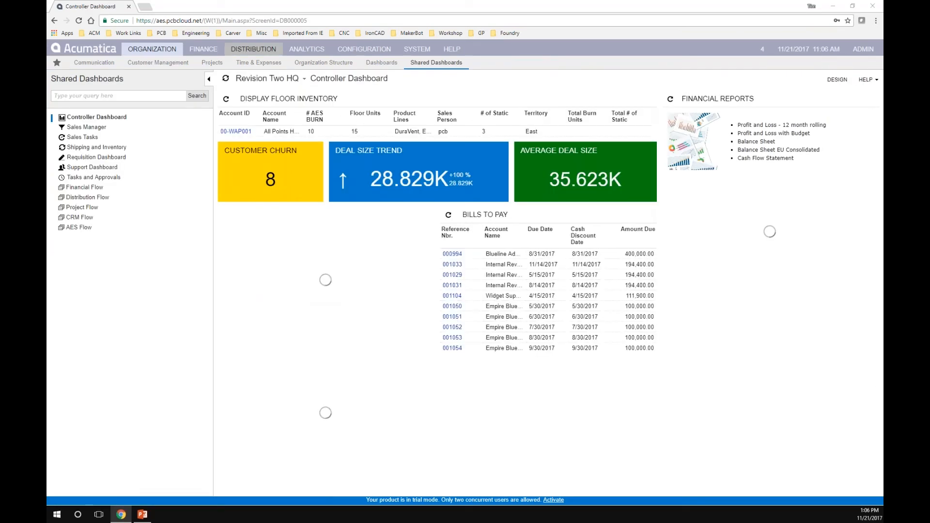
click(253, 49)
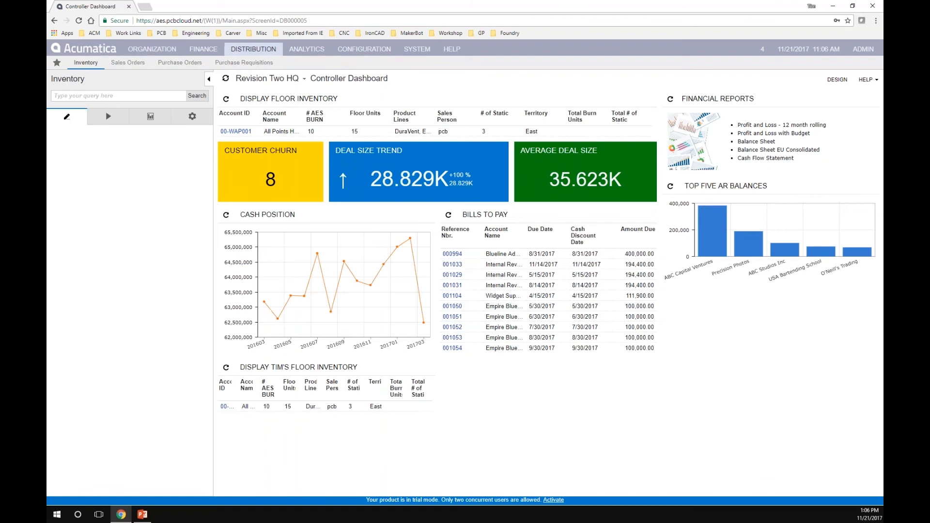
click(127, 64)
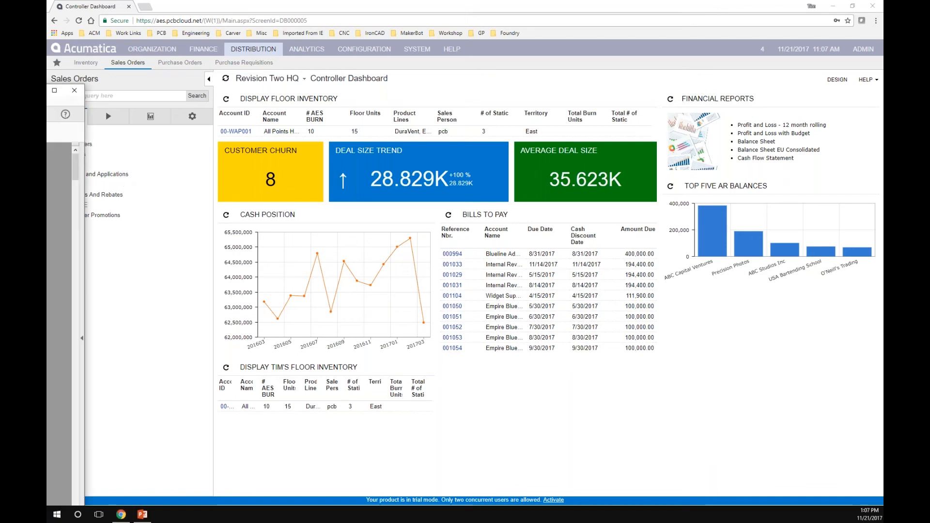
Step: Bring the 2017 coupon program PDF into view and examine its rebate coupon and freestanding pellet stove discount breakdown
drag(48, 90, 471, 7)
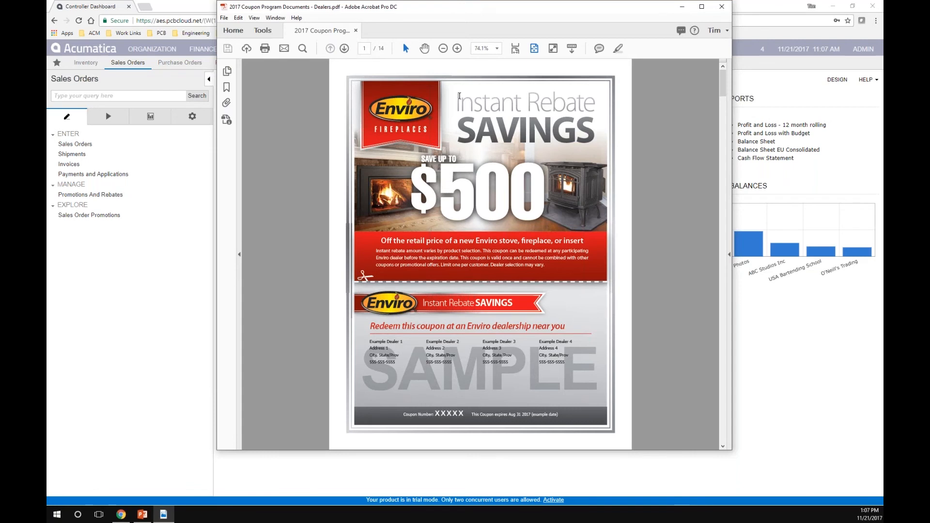
scroll(452, 175, down, 1)
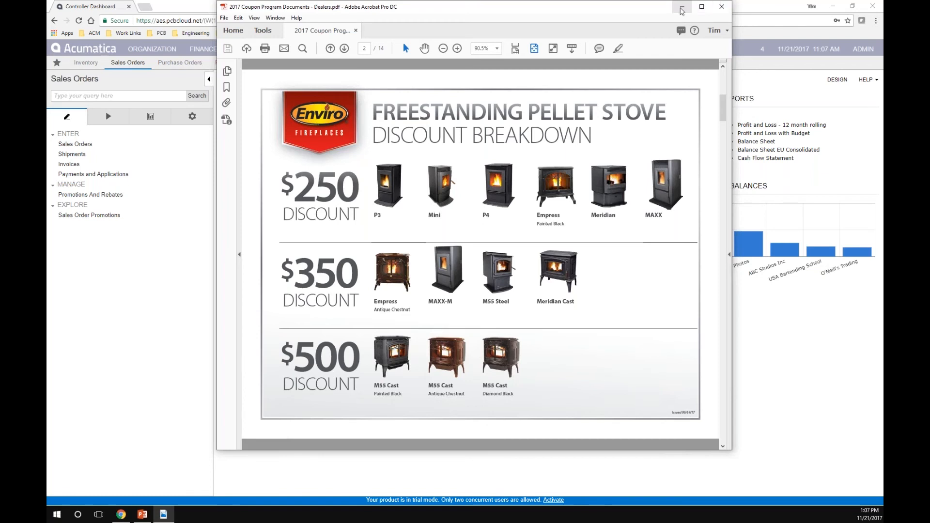
click(682, 6)
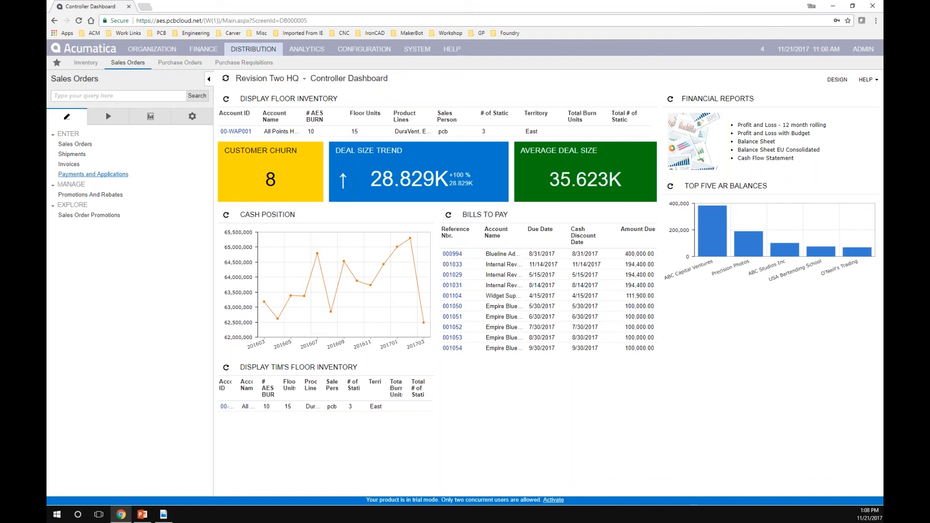
Step: Open Promotions And Rebates and enter ENVIRO1121 as the new promotion's ID
click(94, 195)
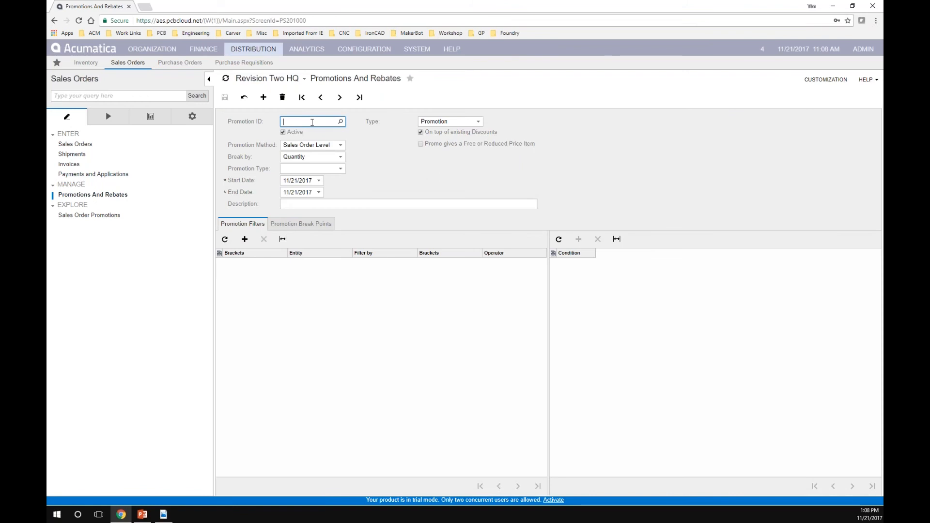
text(E)
key(BackSpace)
text(NVIR)
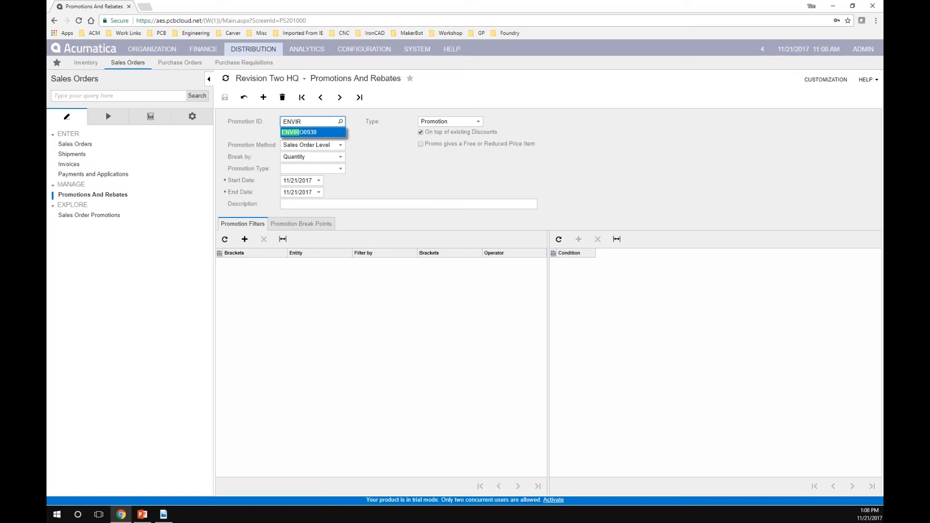
text(O112117T0)
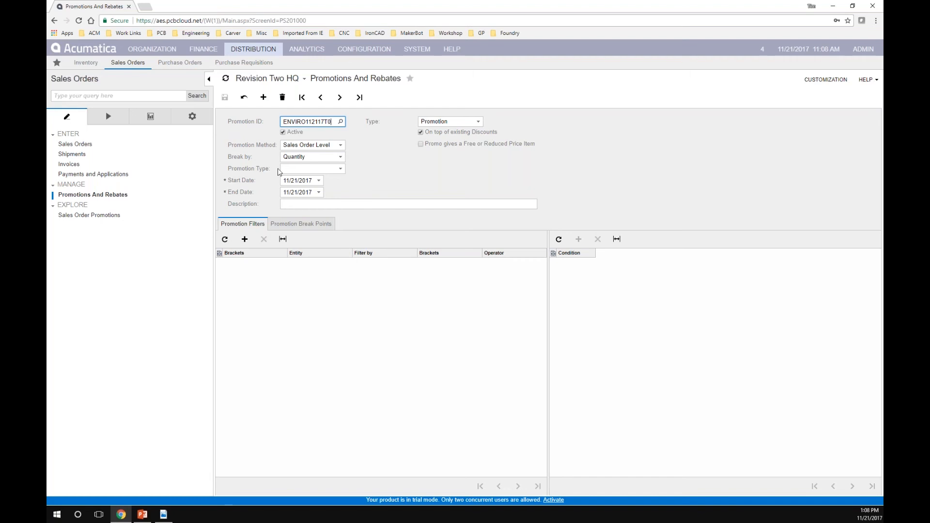
Step: Examine the available options for the promotion's Type, Promotion Method, Break by and Promotion Type without changing them
click(455, 122)
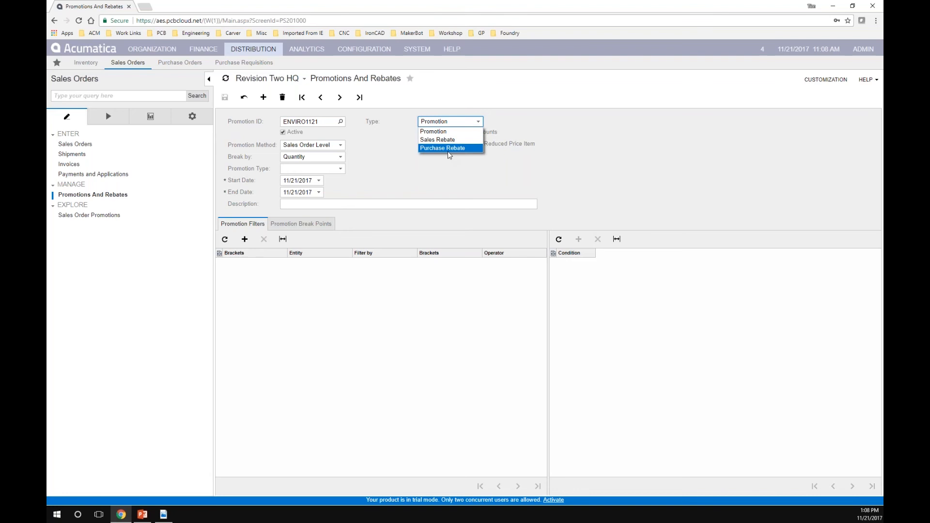
click(446, 121)
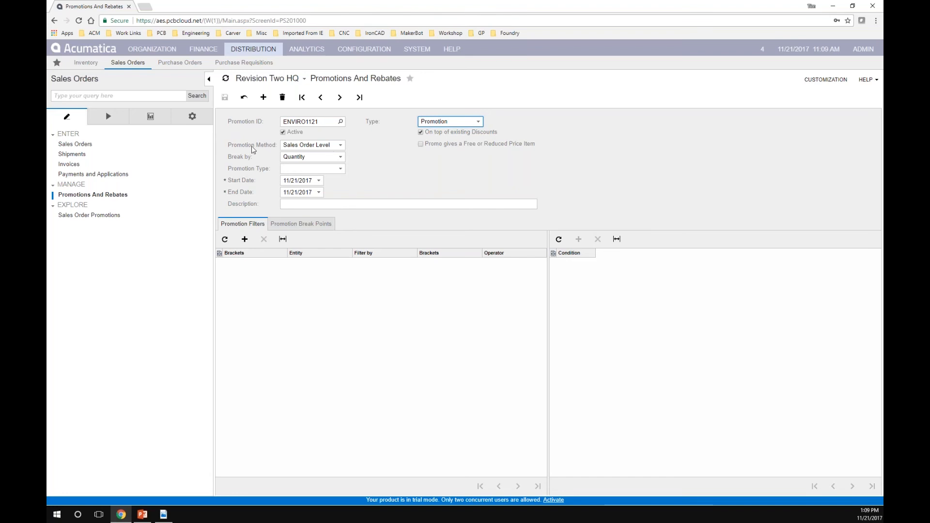
click(315, 147)
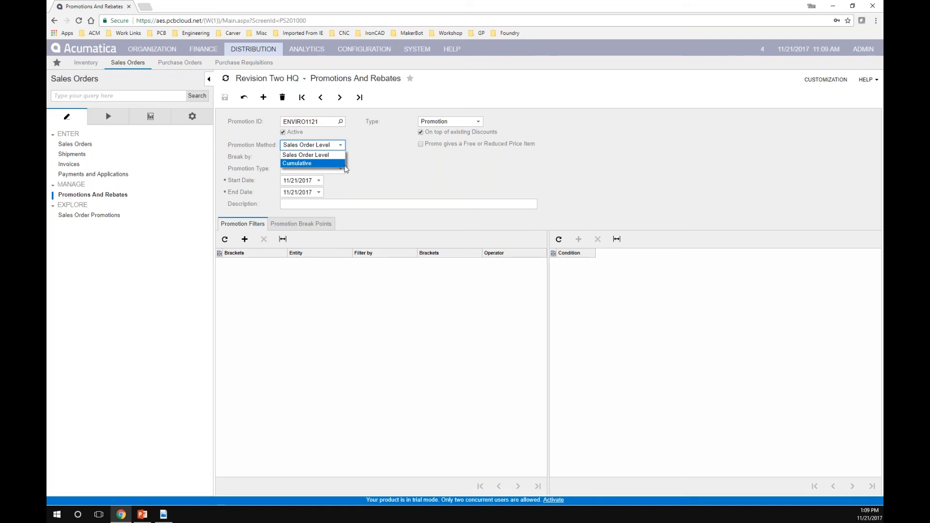
click(392, 168)
click(316, 158)
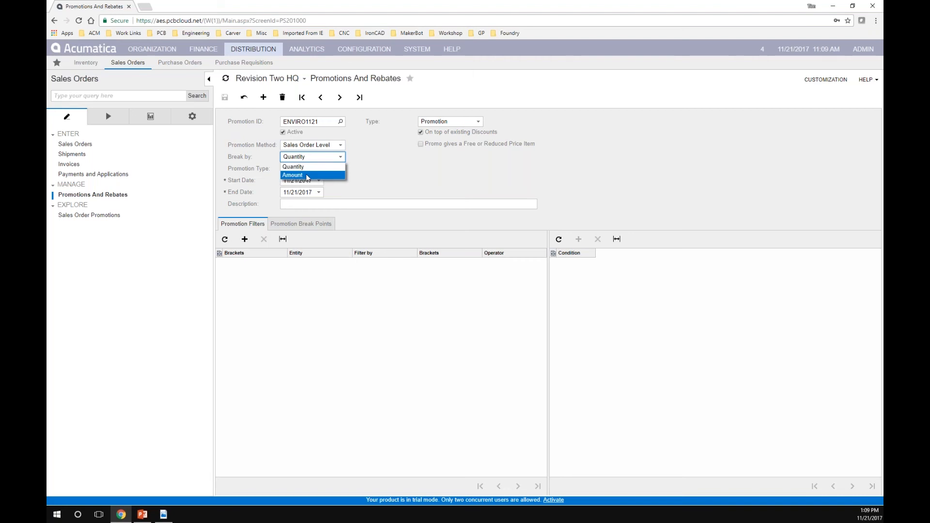
click(368, 160)
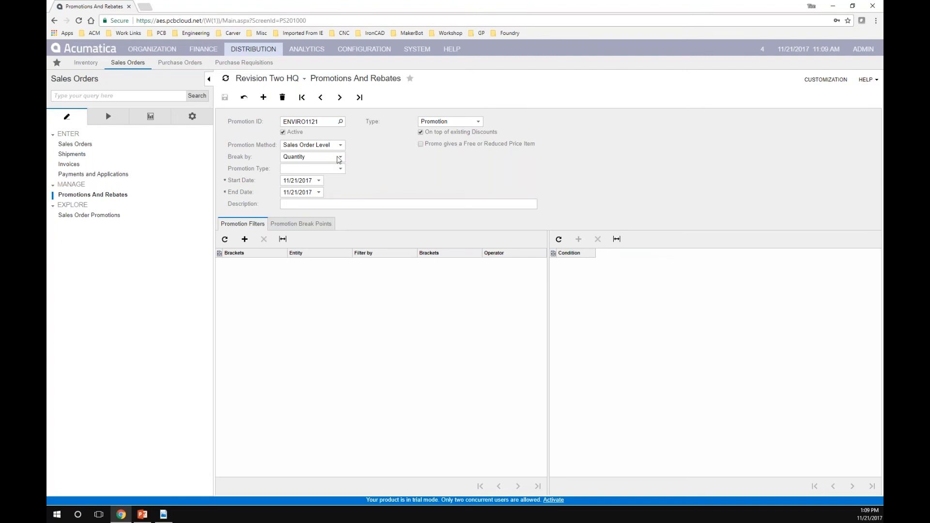
click(333, 173)
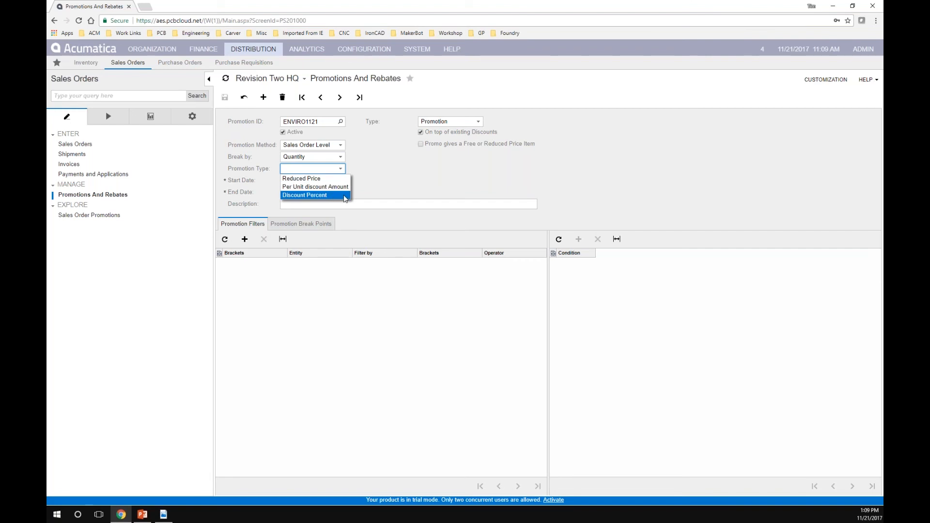
click(418, 182)
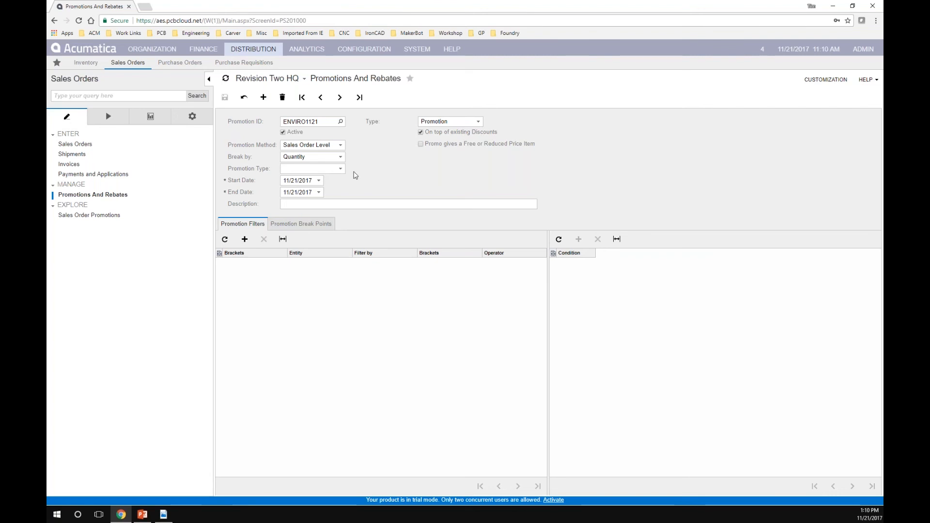
Step: Set the promotion type to Per Unit discount Amount and the end date to 11/24/2017, keeping the start date at 11/21/2017
click(305, 170)
click(310, 188)
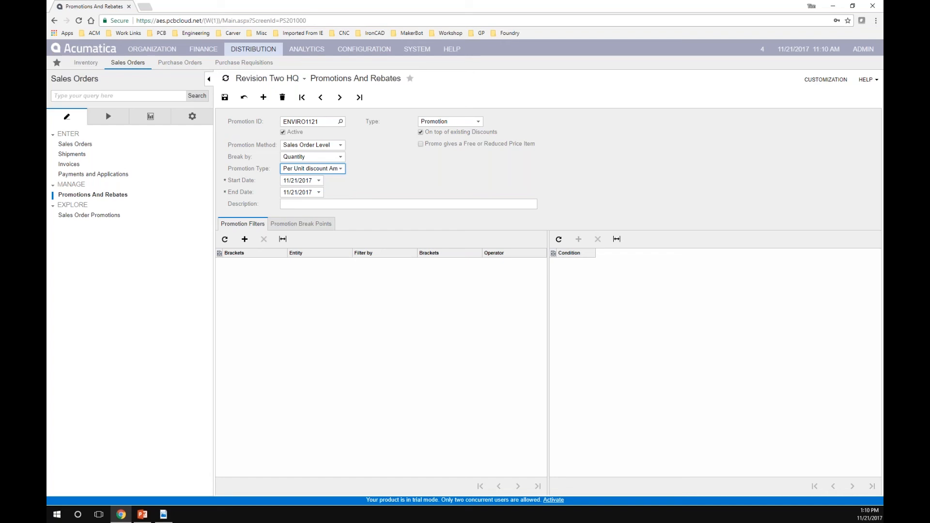
click(319, 181)
click(319, 181)
click(319, 192)
click(388, 268)
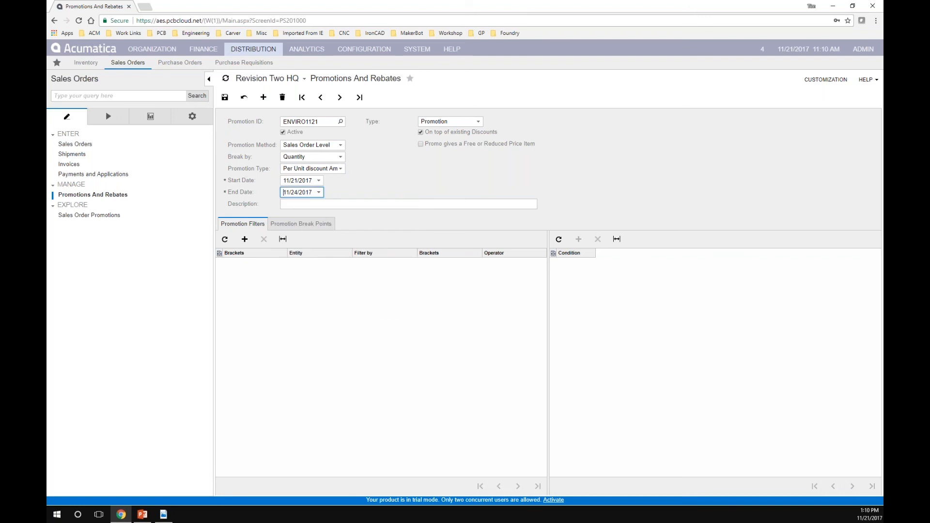
Step: Enter "Enviro Instant Discount" as the promotion's description and try to save the promotion
click(298, 207)
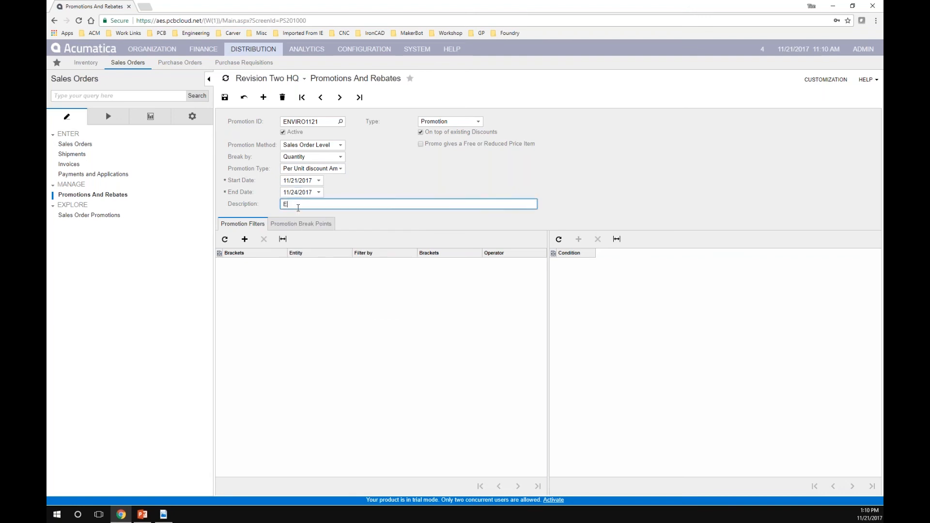
text(Enviro Instanc)
text(Discount)
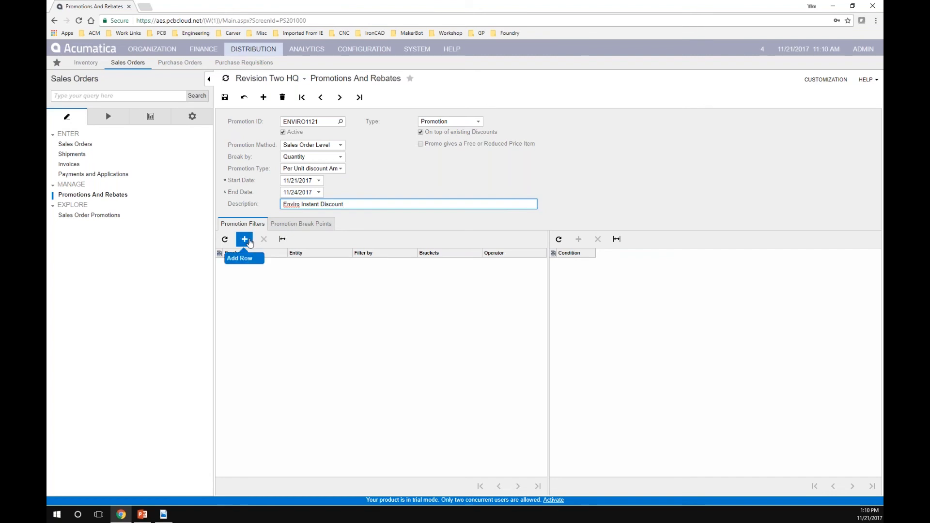
click(224, 97)
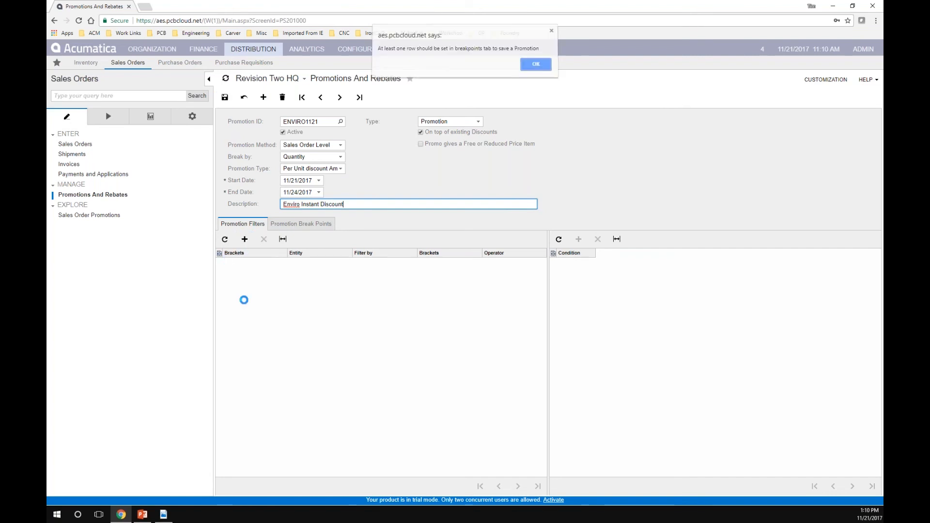
click(536, 67)
Step: Add a promotion filter row with the entity Vendor, filtered by Vendor ID
click(244, 239)
click(331, 265)
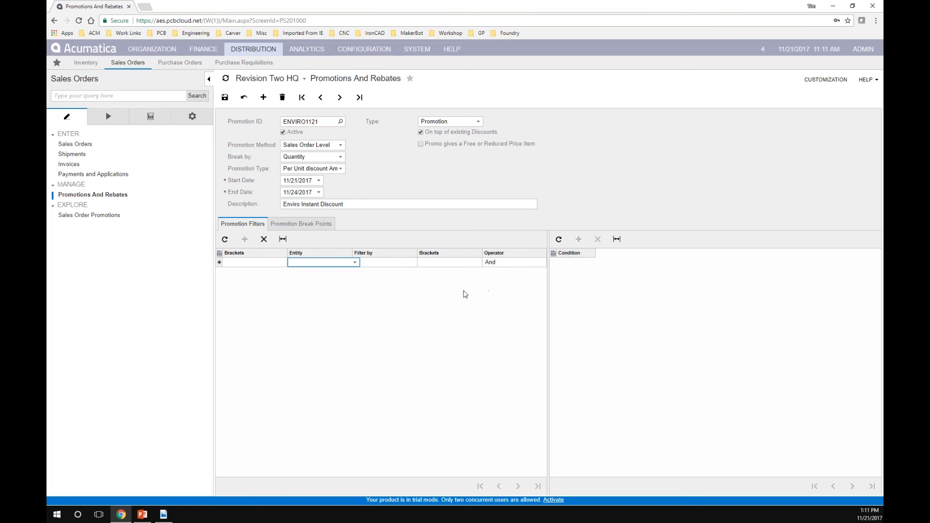
click(320, 267)
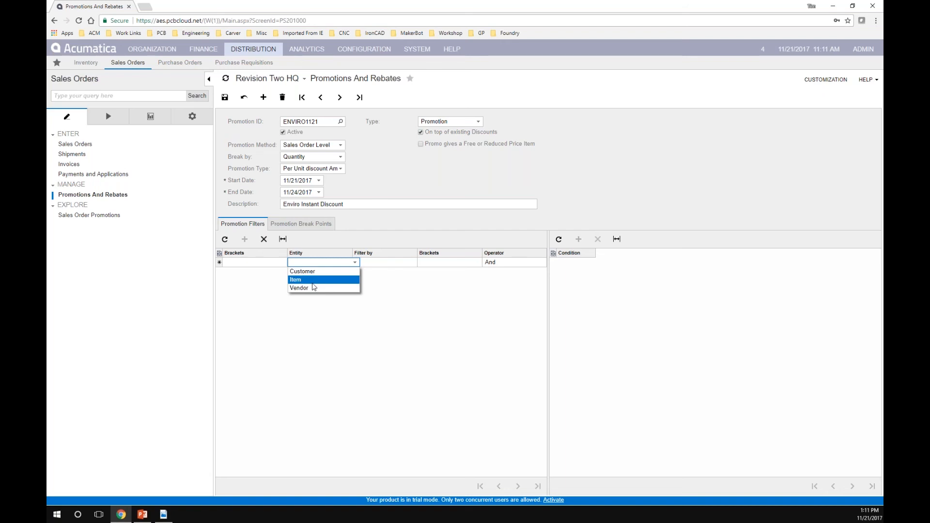
click(314, 288)
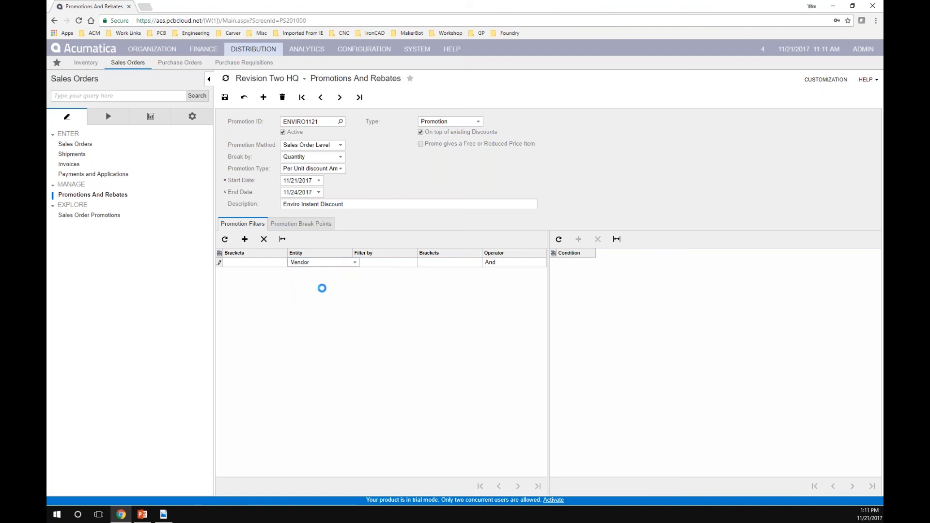
click(388, 264)
click(420, 262)
click(398, 271)
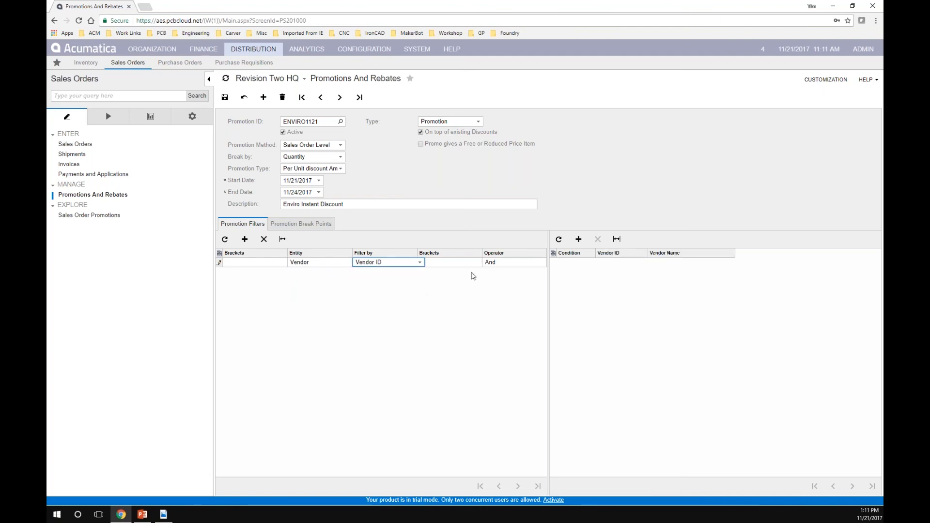
Step: Add an Equal condition with vendor ENVIRO to the vendor filter and try to save the promotion
click(579, 239)
click(597, 263)
click(581, 272)
click(626, 262)
click(651, 262)
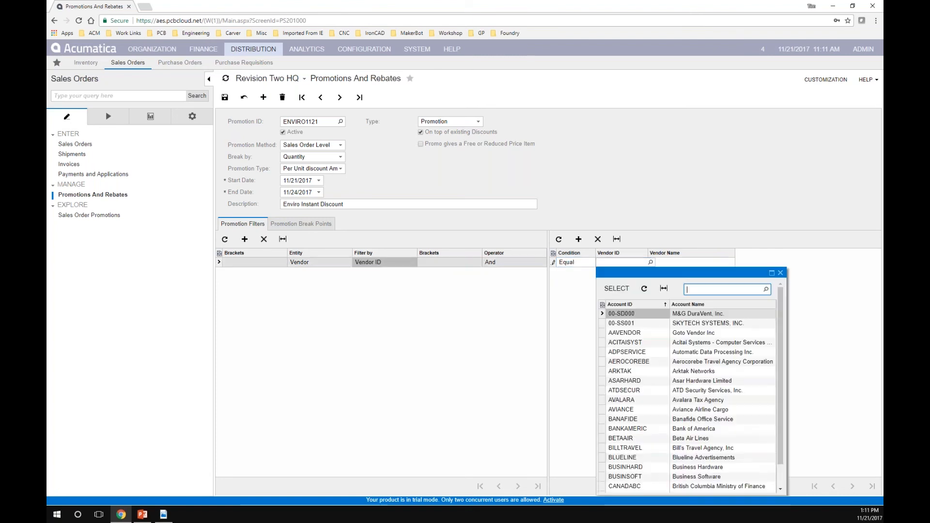
text(enviro)
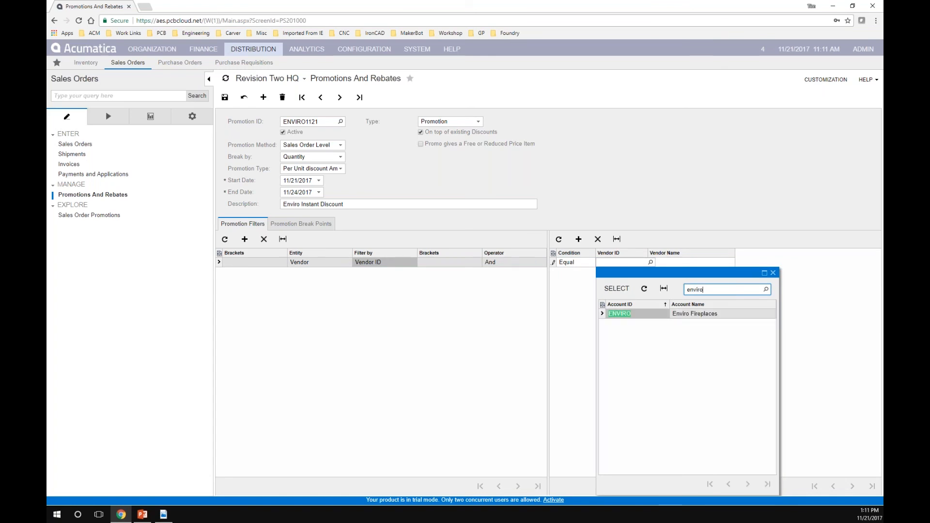
double_click(639, 315)
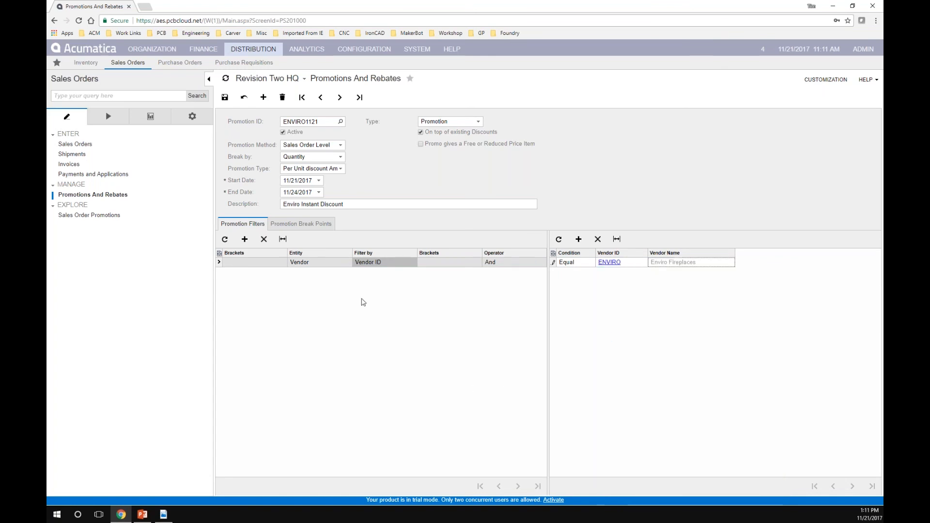
click(228, 97)
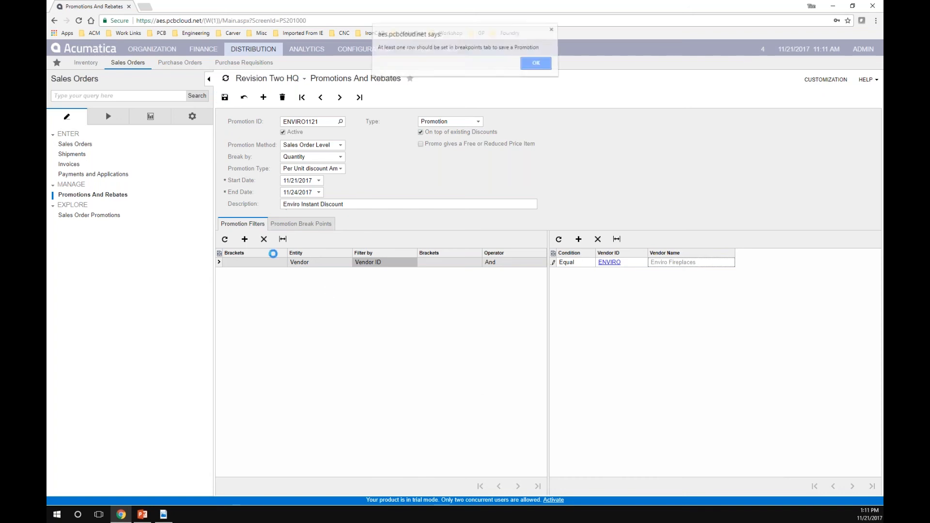
click(537, 70)
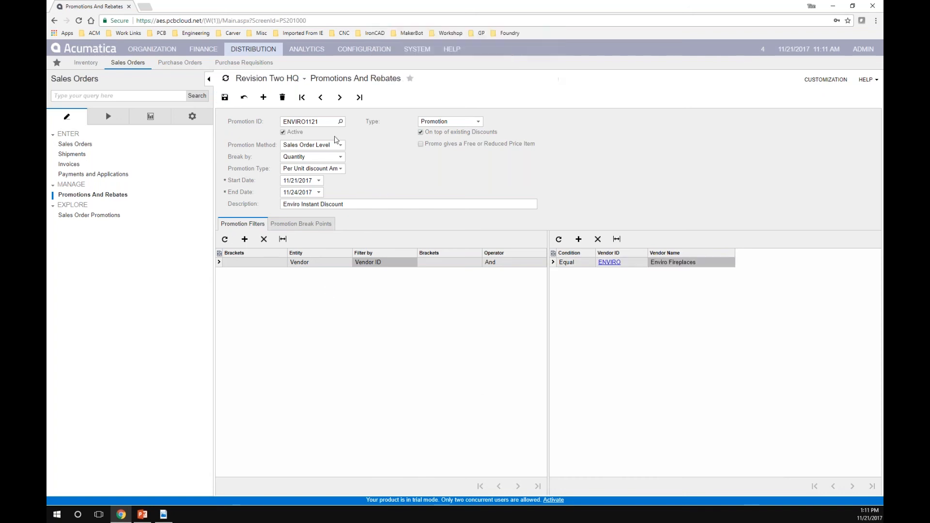
Step: Add a second promotion filter row with the entity Item, filtered by Item Class
click(245, 240)
click(324, 272)
click(355, 272)
click(297, 289)
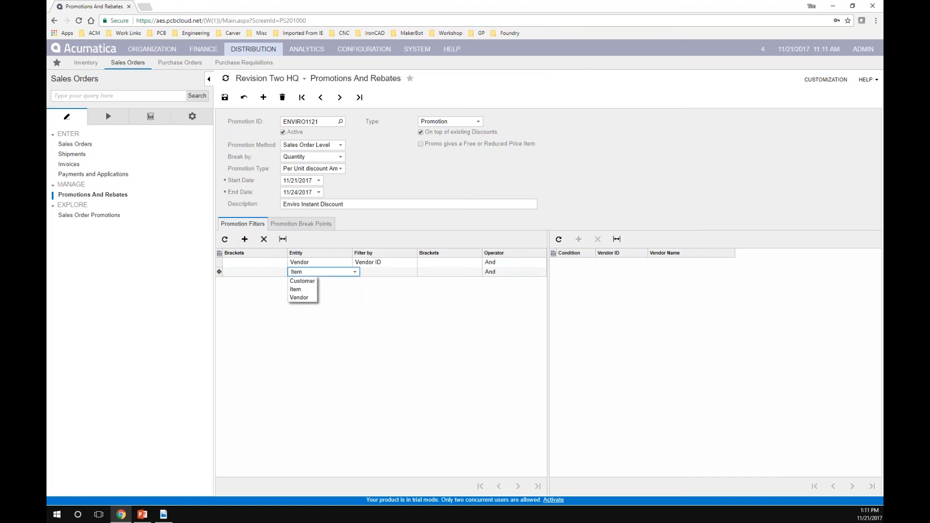
click(387, 276)
click(412, 275)
click(383, 285)
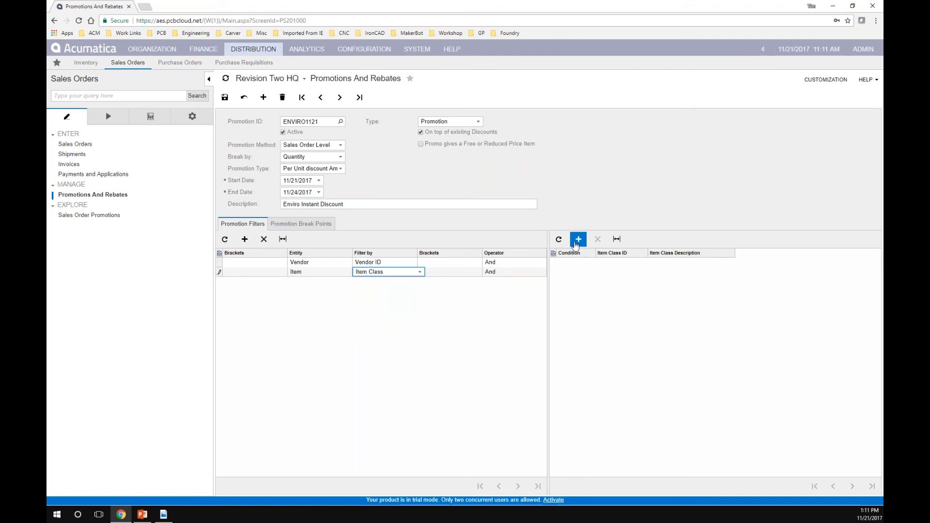
Step: Add an Equal condition with item class EVFP to the item filter and try to save the promotion
click(579, 239)
click(593, 263)
click(583, 272)
click(624, 264)
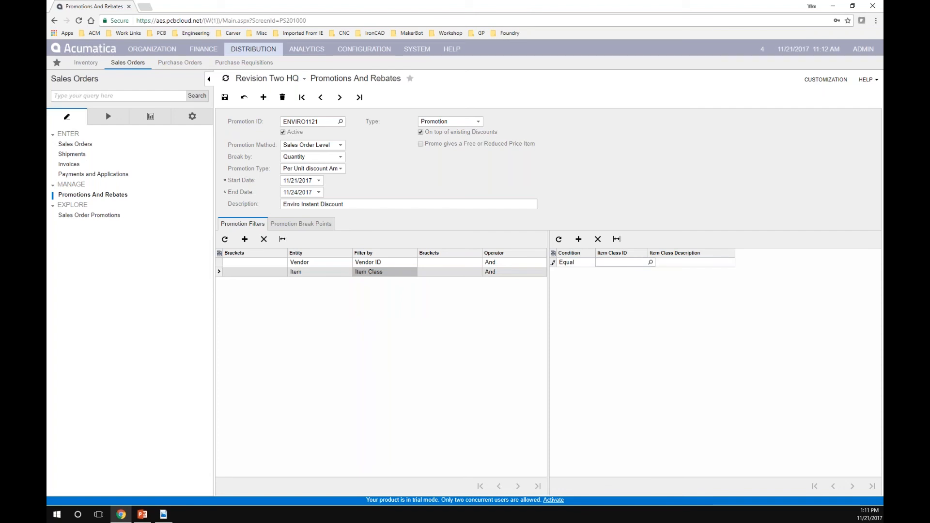
click(651, 262)
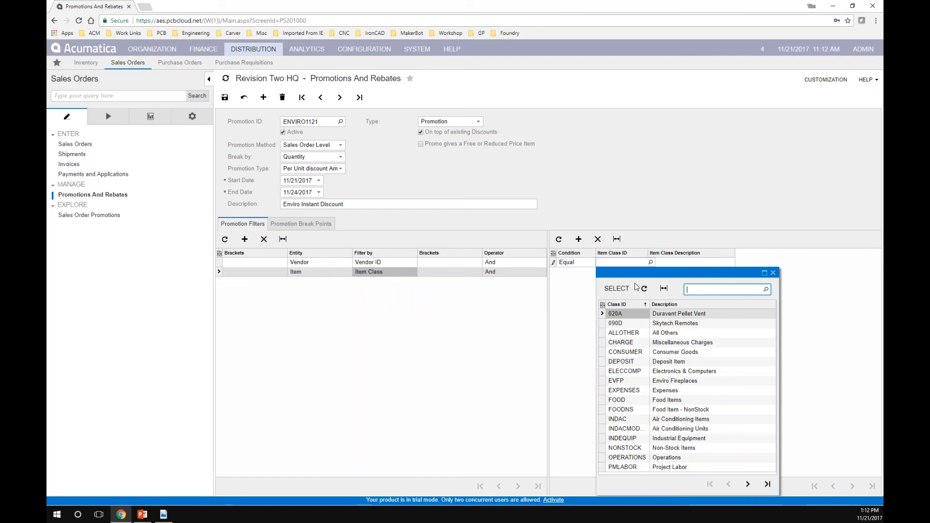
text(ev)
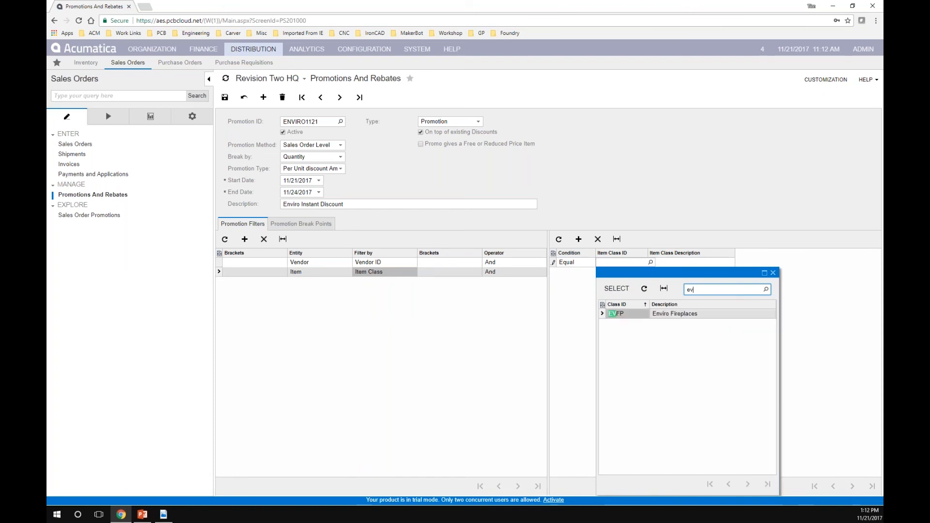
double_click(629, 314)
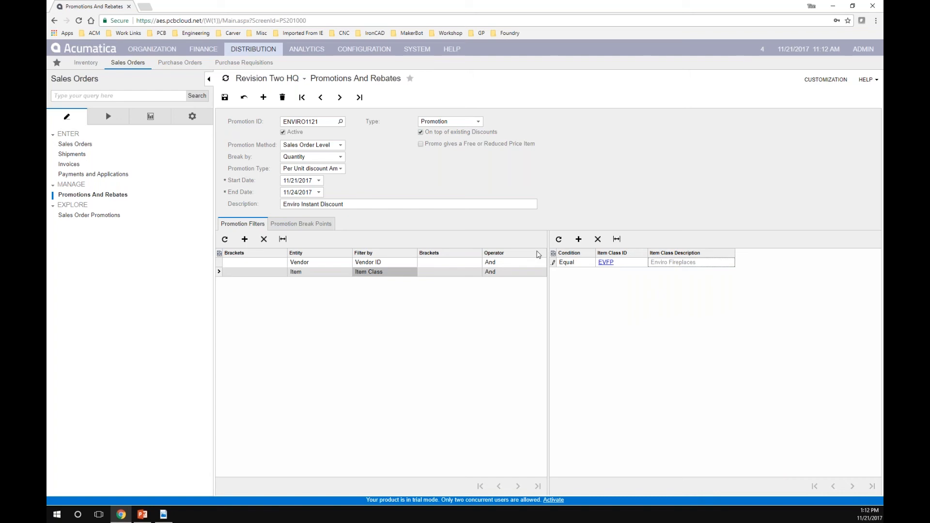
click(225, 97)
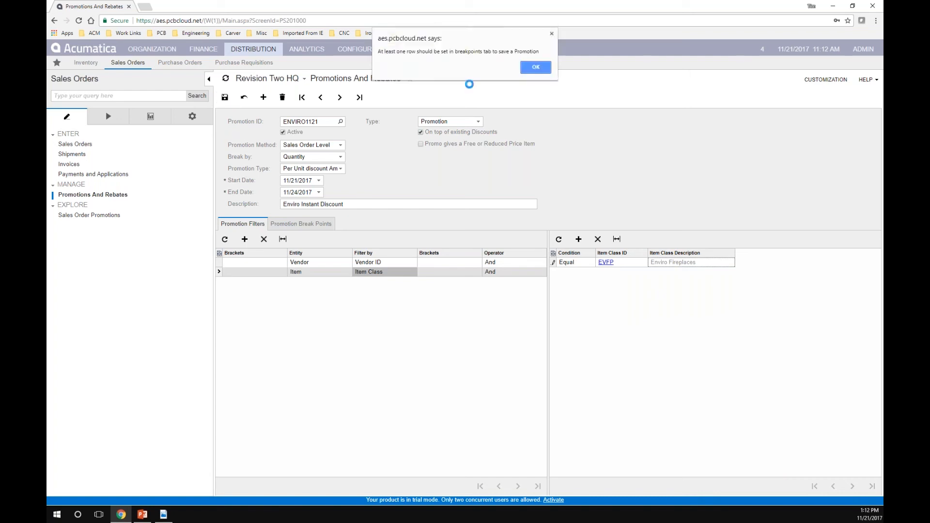
click(535, 67)
Step: Add a promotion break point with a break quantity of 1 and a per unit discount of 250
click(306, 224)
click(245, 239)
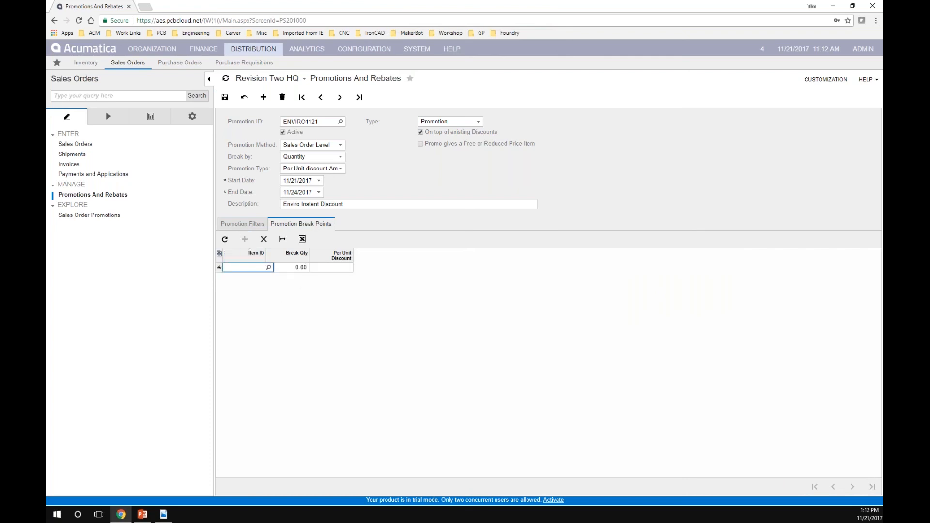
click(291, 272)
text(1)
key(Tab)
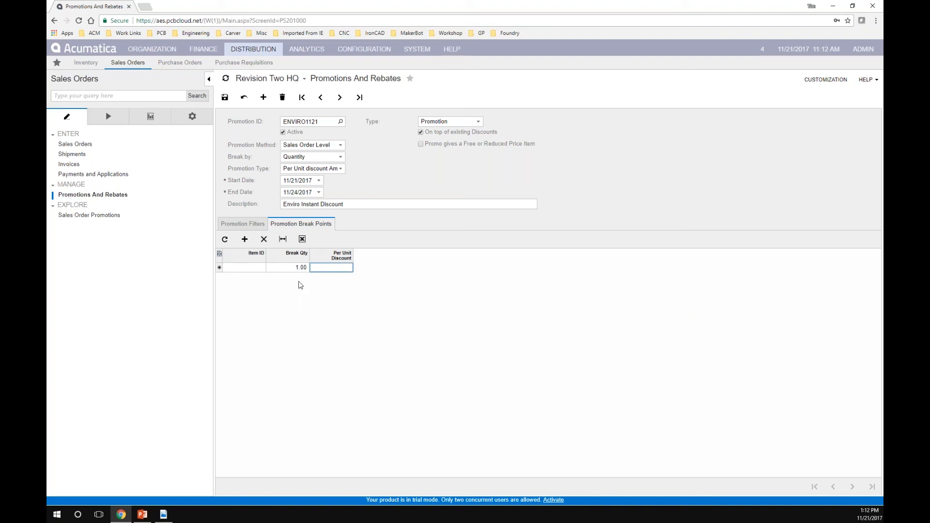
text(250)
click(303, 314)
Step: Assign item P3, the pellet freestanding stove, to the 250.00 discount break point
click(245, 225)
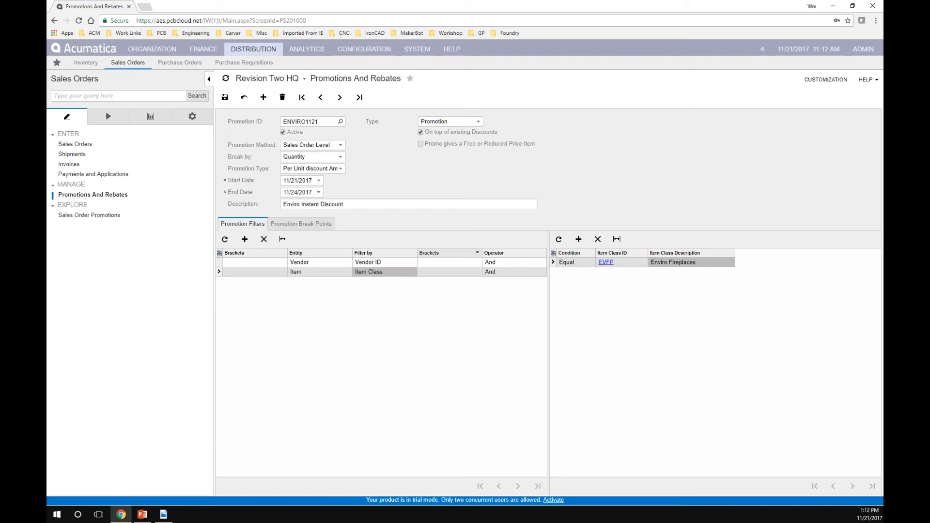
click(301, 223)
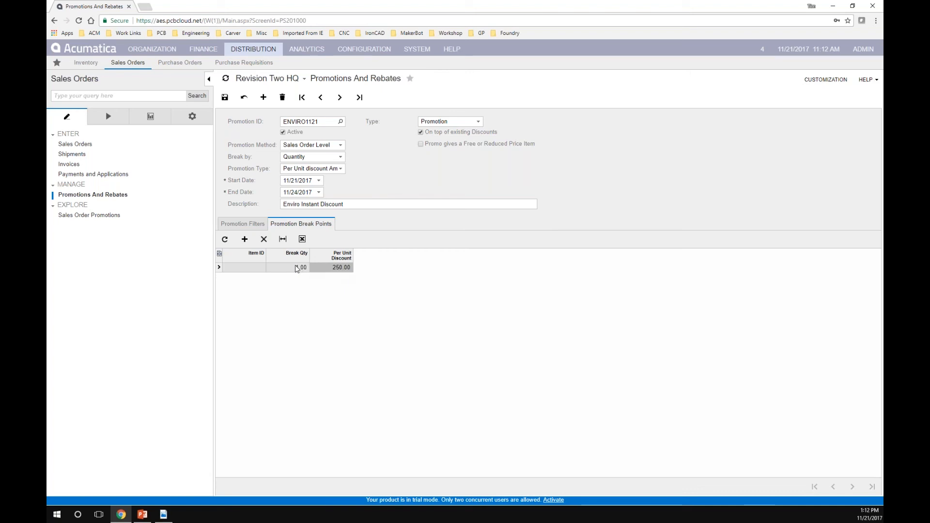
click(253, 270)
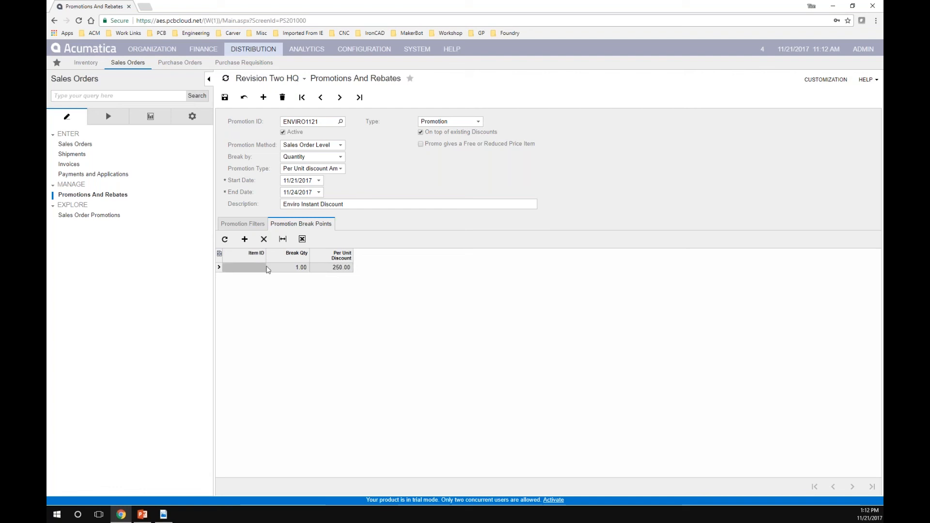
click(265, 270)
click(268, 267)
text(p)
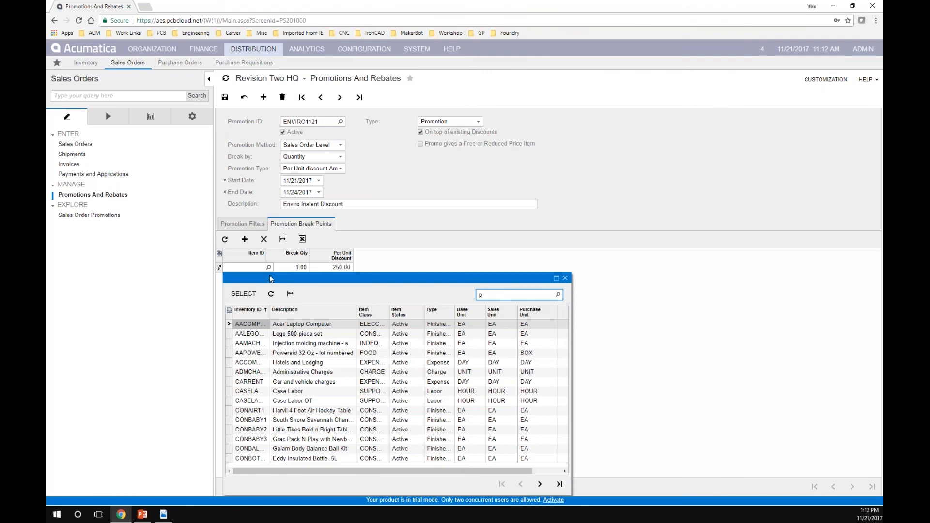
text(3)
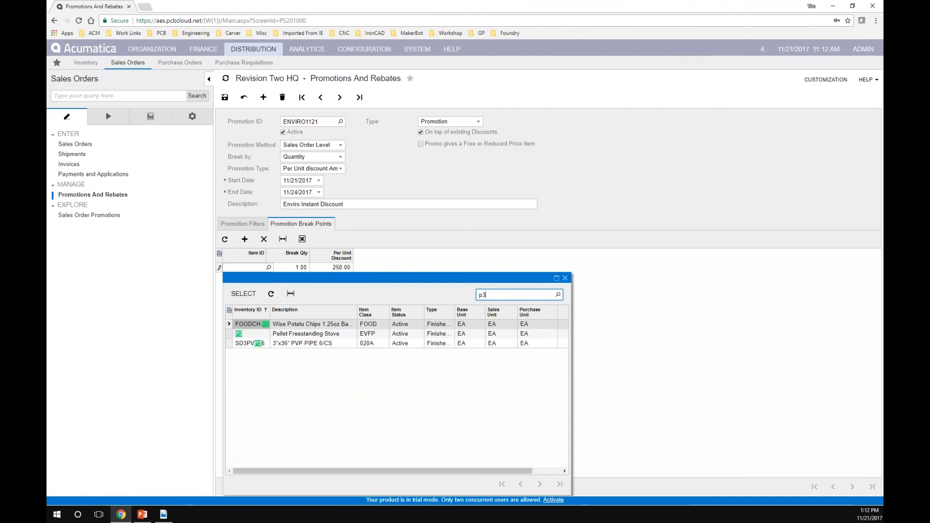
double_click(252, 334)
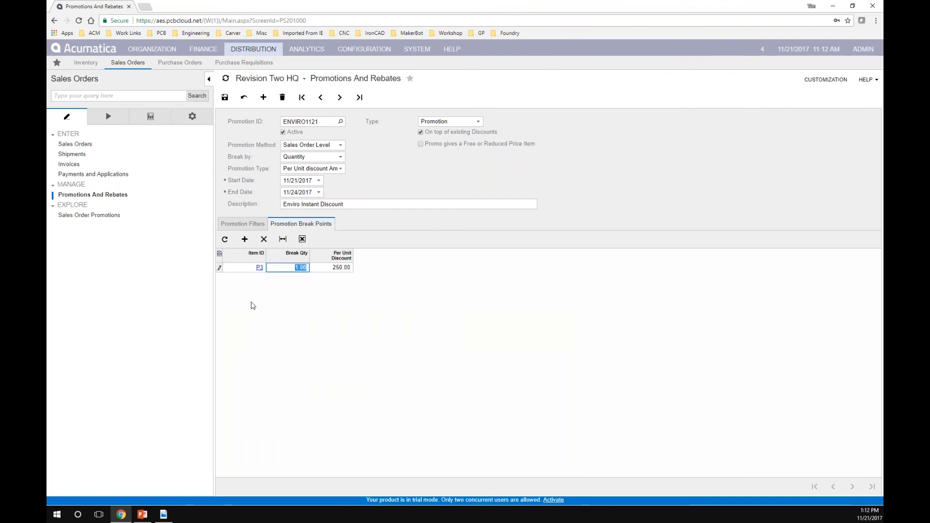
Step: Add a break point for item M55 CAST with a break quantity of 1 and a per unit discount of 500
click(244, 239)
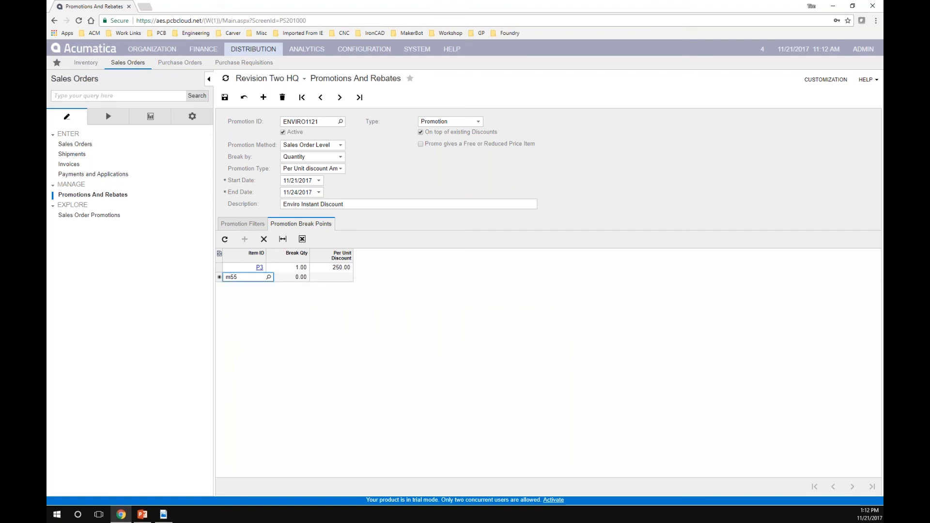
text(m55)
click(241, 288)
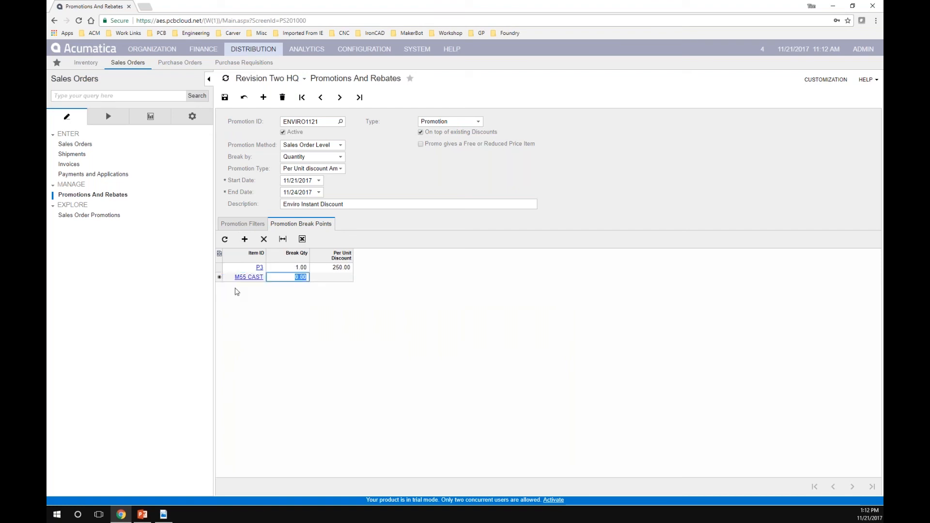
text(1)
key(Tab)
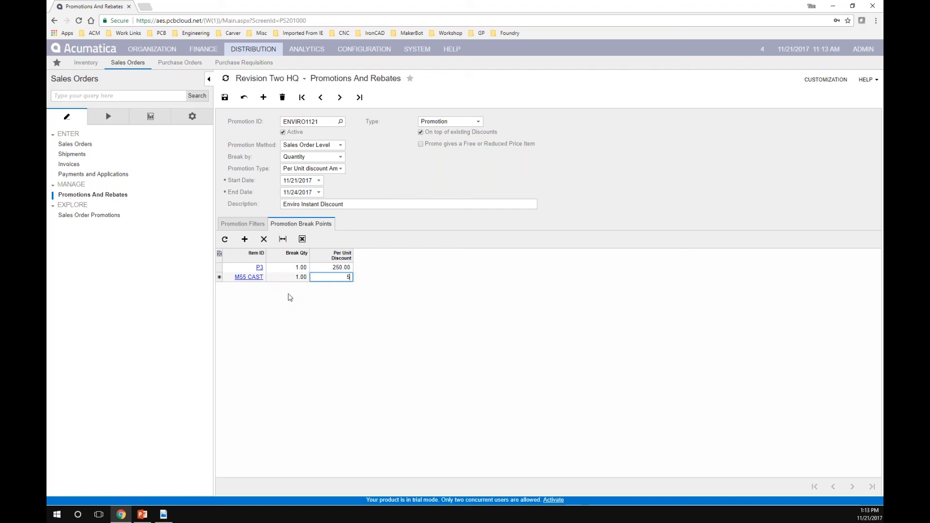
text(500.00)
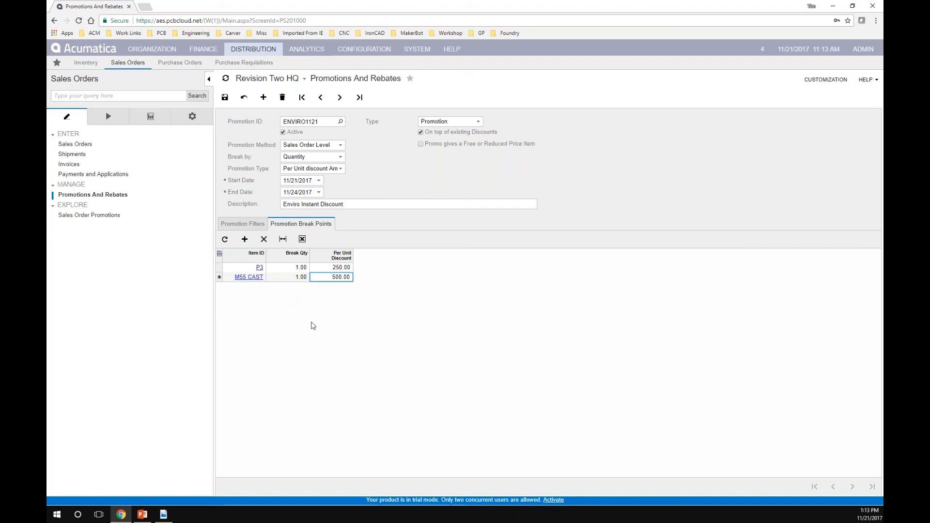
Step: Add a third break point with quantity 1 and no item, save the promotion, and view its filters
click(244, 240)
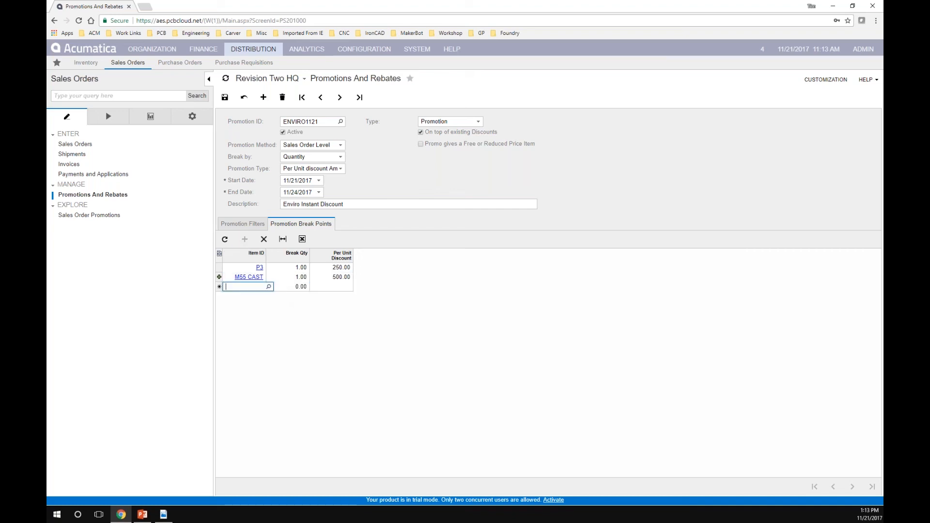
click(290, 288)
text(1)
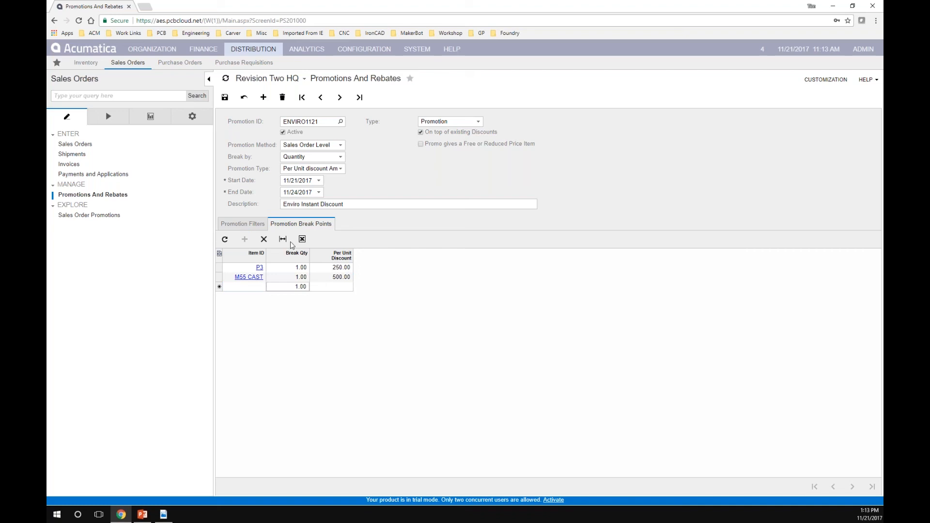
click(225, 97)
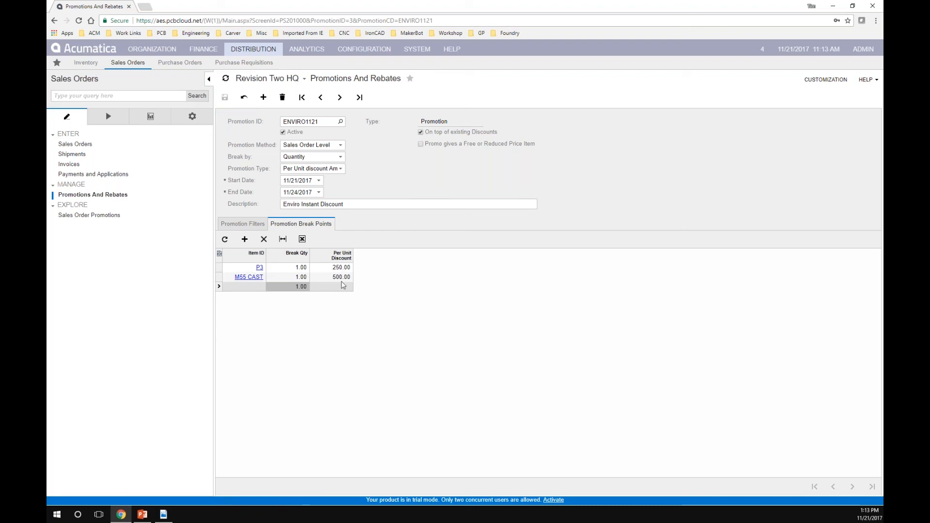
click(242, 224)
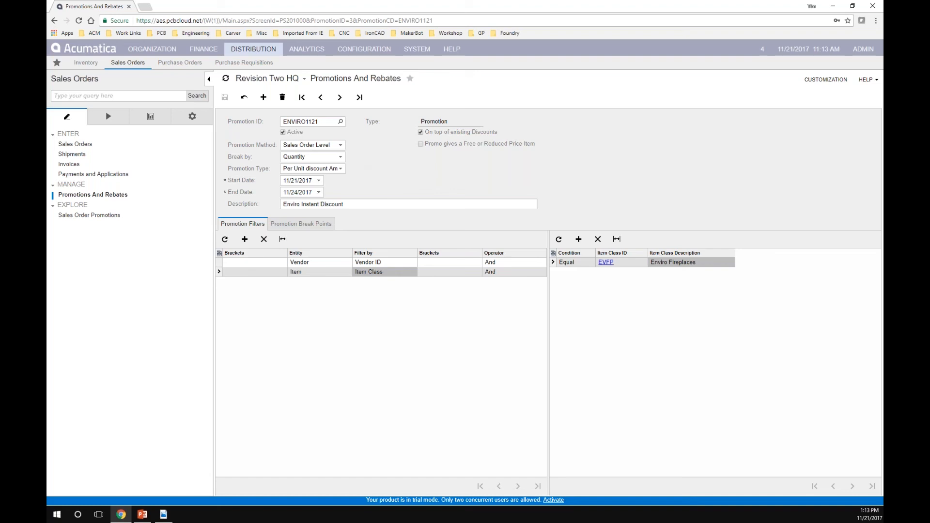
Step: Start a new sales order of type SO for customer ABARTENDE
click(75, 145)
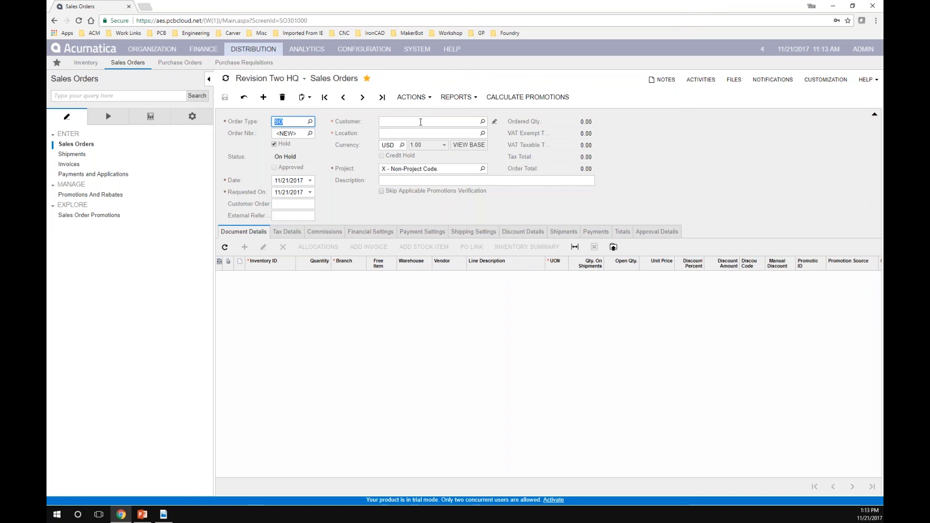
click(405, 123)
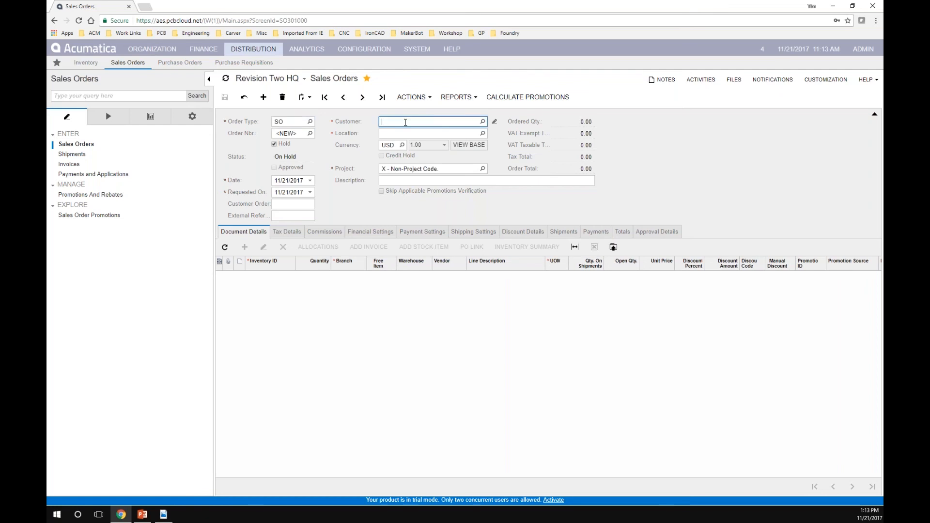
text(ab)
click(405, 142)
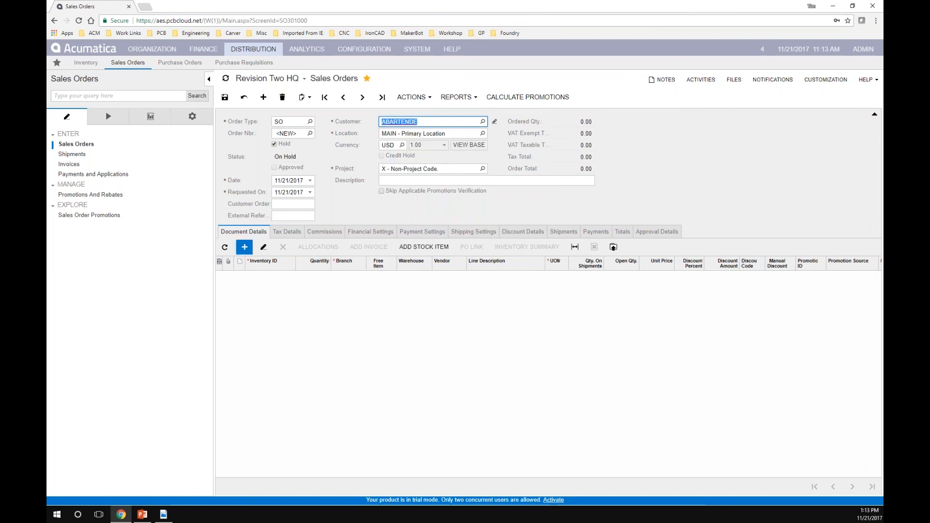
Step: Add an order line for item P3 with quantity 1
click(244, 247)
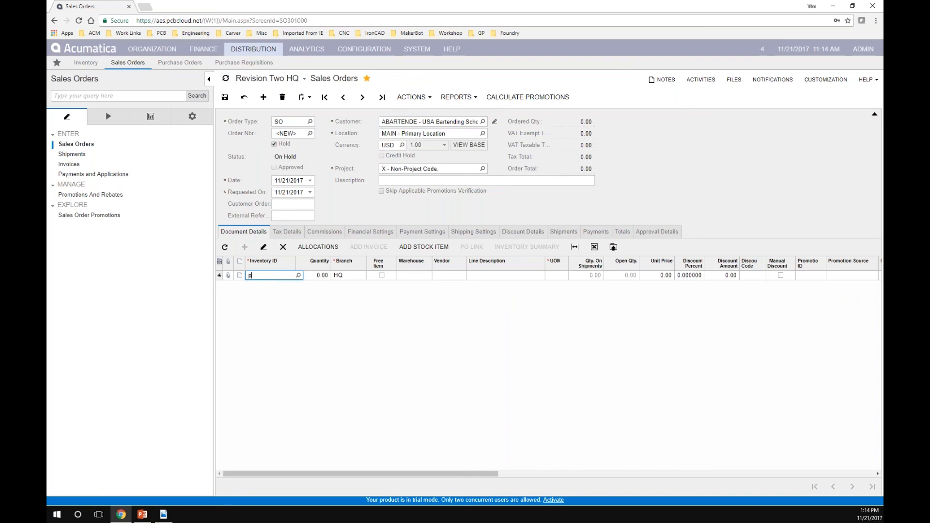
key(Tab)
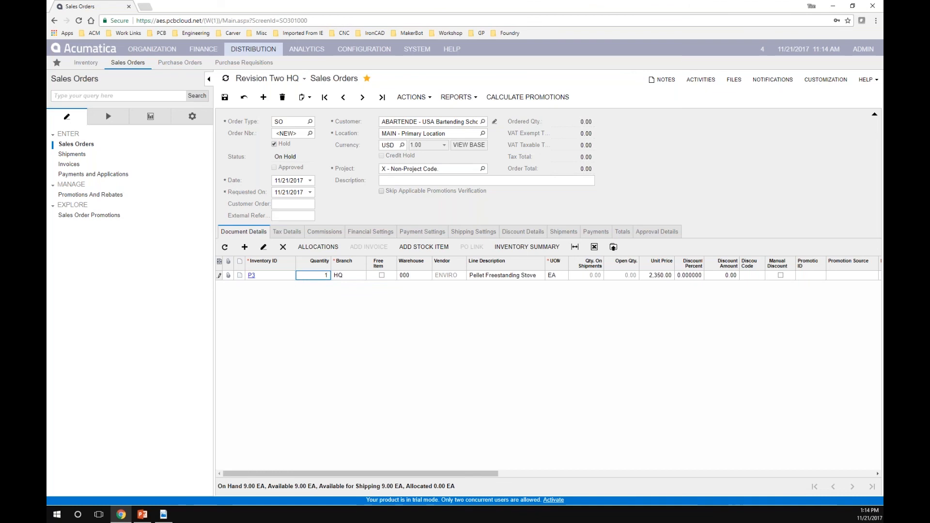
text(1)
key(Tab)
Step: Add an order line for item M55 CAST with quantity 1 and save the sales order
click(245, 247)
text(m55)
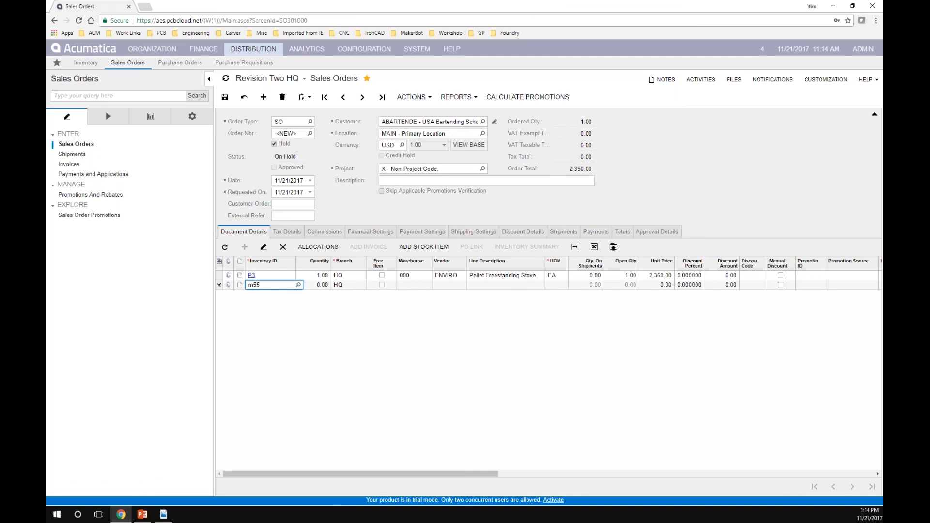
key(Tab)
text(1)
key(Tab)
click(224, 99)
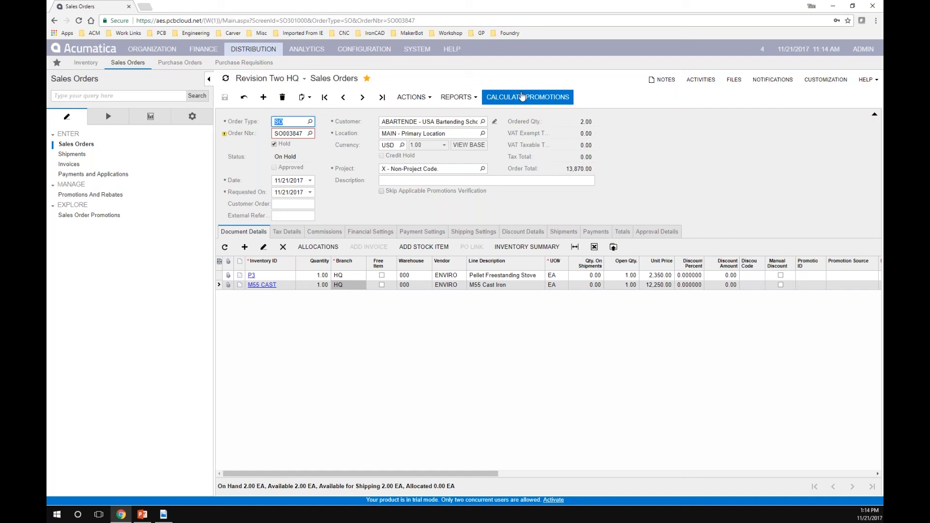
Step: Calculate promotions on the sales order and review the discount and promotion columns of both lines
click(523, 97)
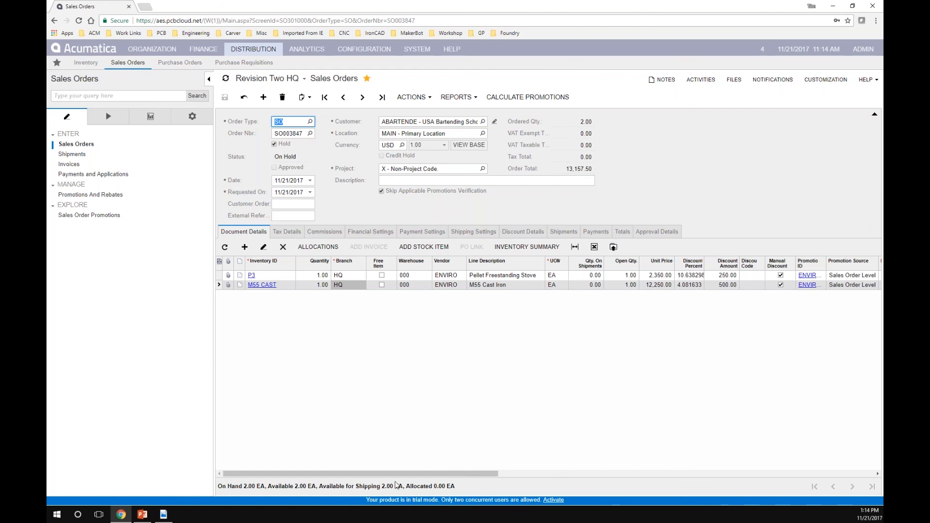
drag(418, 475, 484, 475)
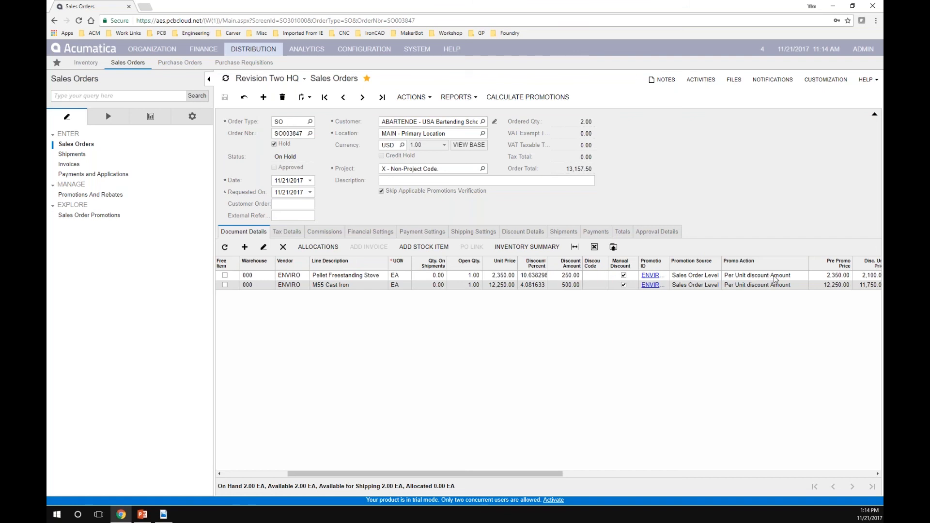
drag(557, 474, 662, 473)
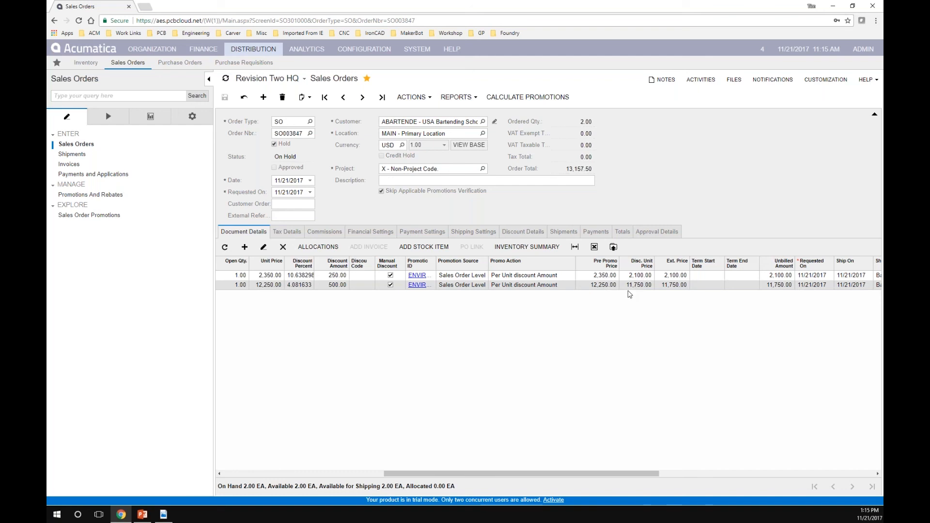
drag(524, 475, 342, 374)
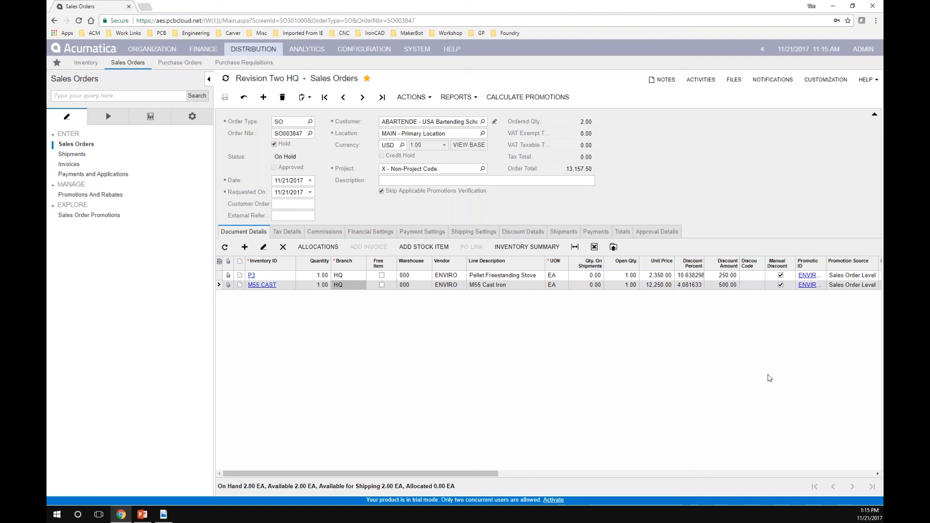
Step: Remove the applied promotions from the sales order and save it
click(407, 98)
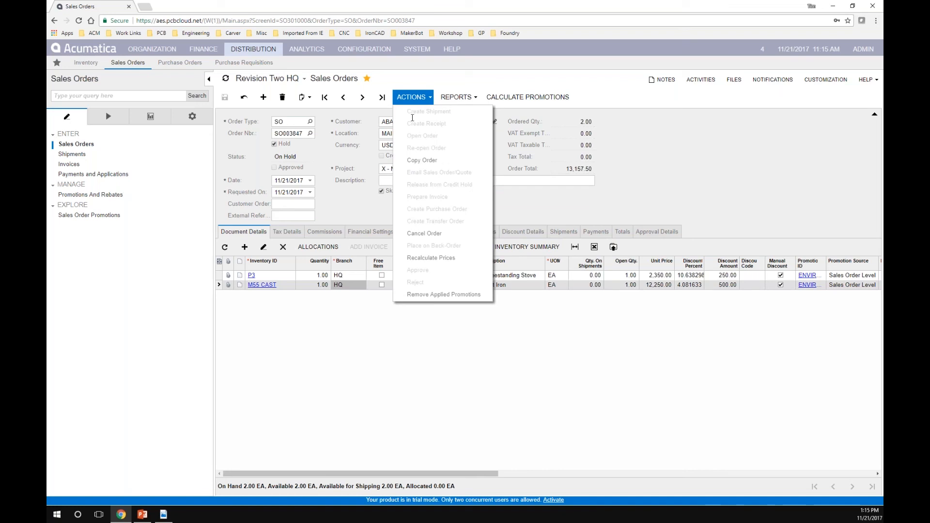
click(444, 295)
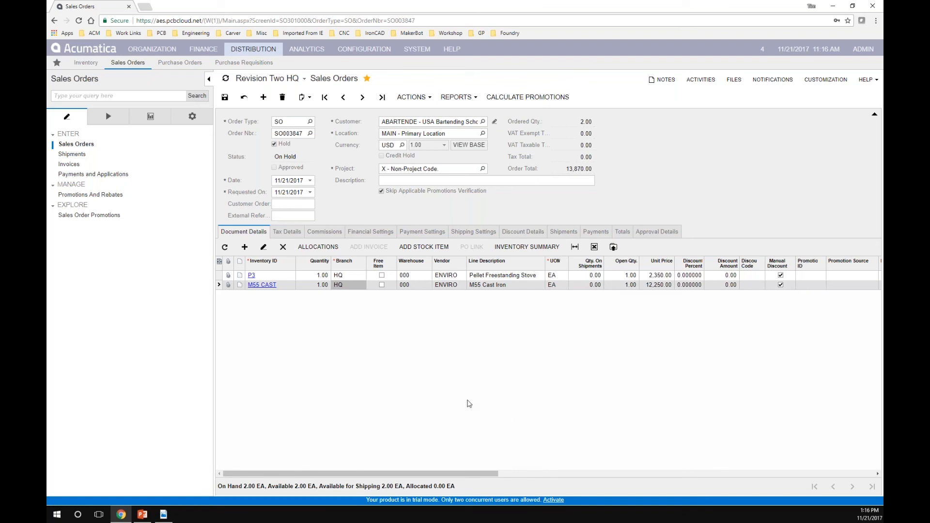
drag(420, 477, 322, 492)
click(225, 98)
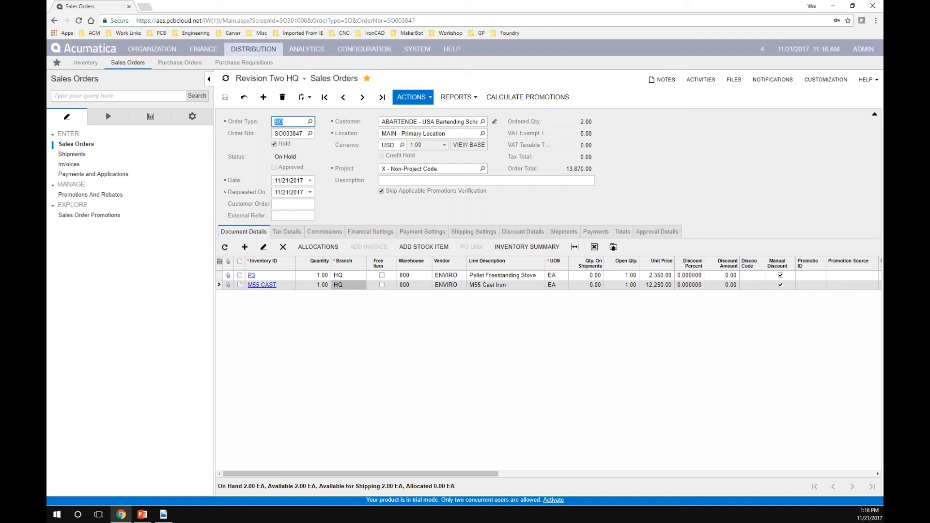
Step: Release the current sales order from hold and approve it
click(274, 145)
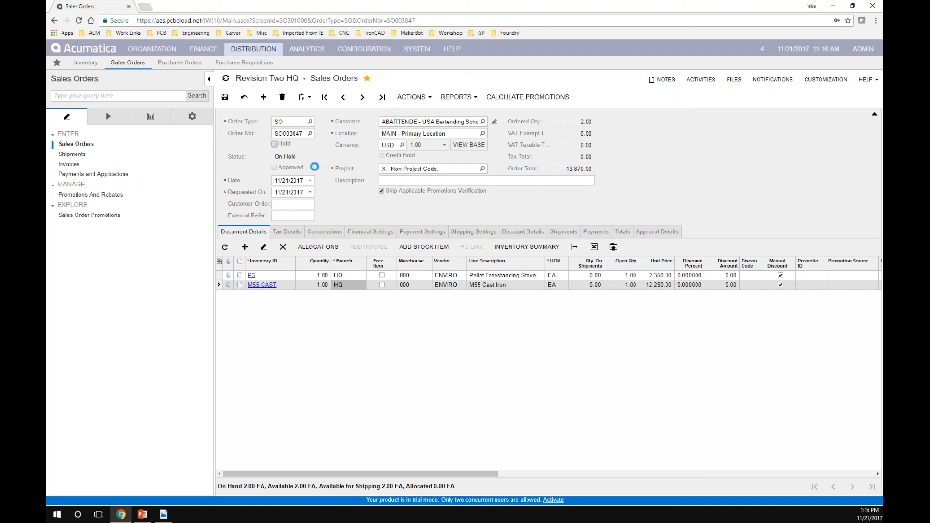
click(419, 101)
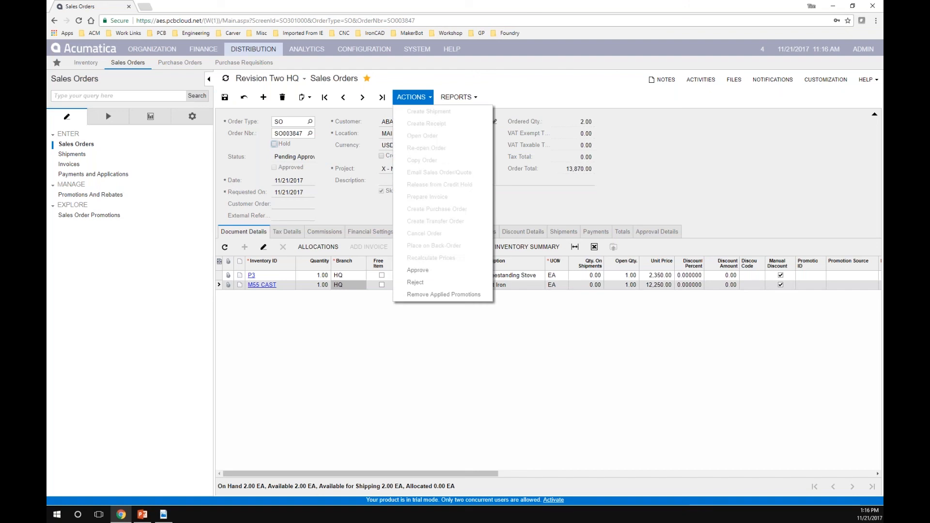
click(441, 268)
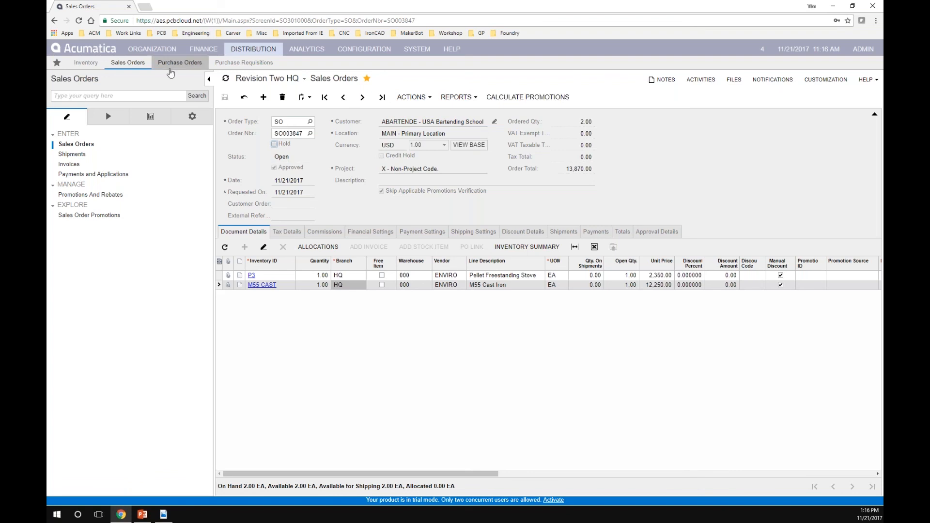
Step: Start promotion C0001 with the Cumulative method, broken by Quantity, and the Per Unit discount Amount promotion type
click(92, 195)
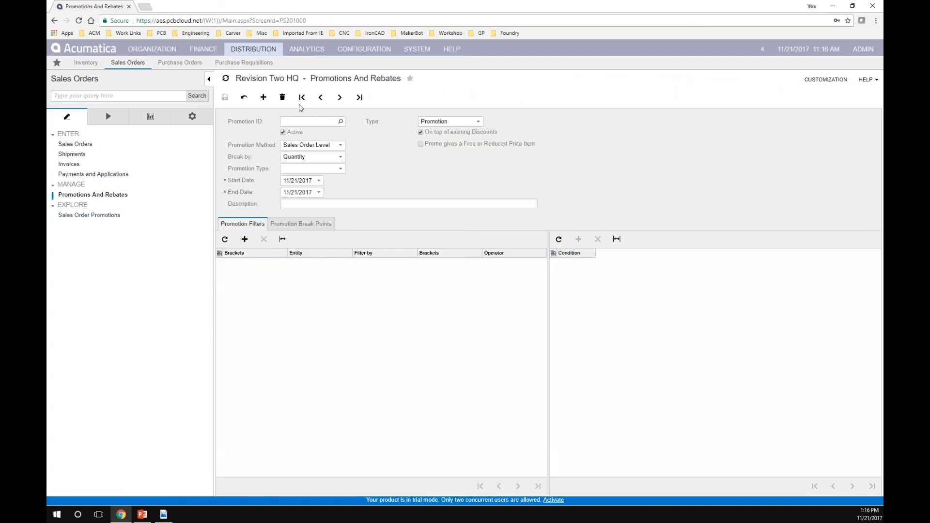
click(306, 120)
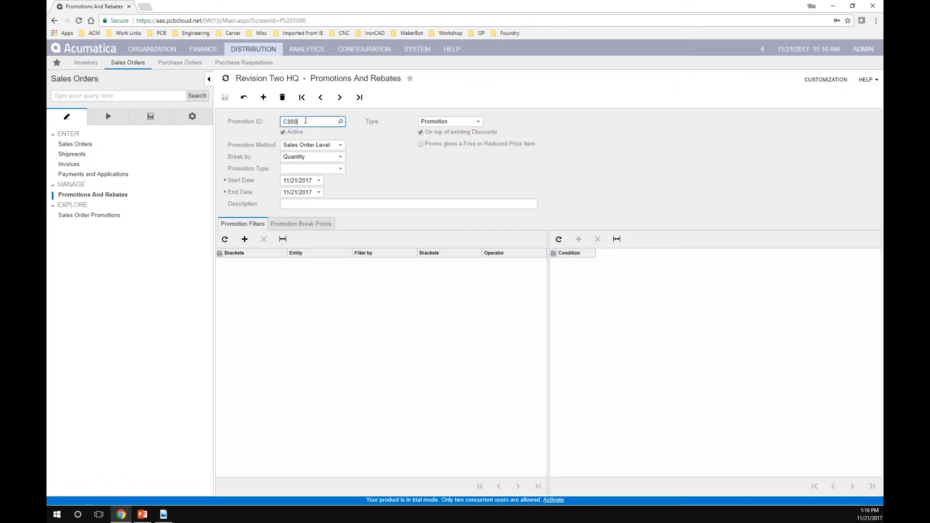
click(311, 146)
click(306, 164)
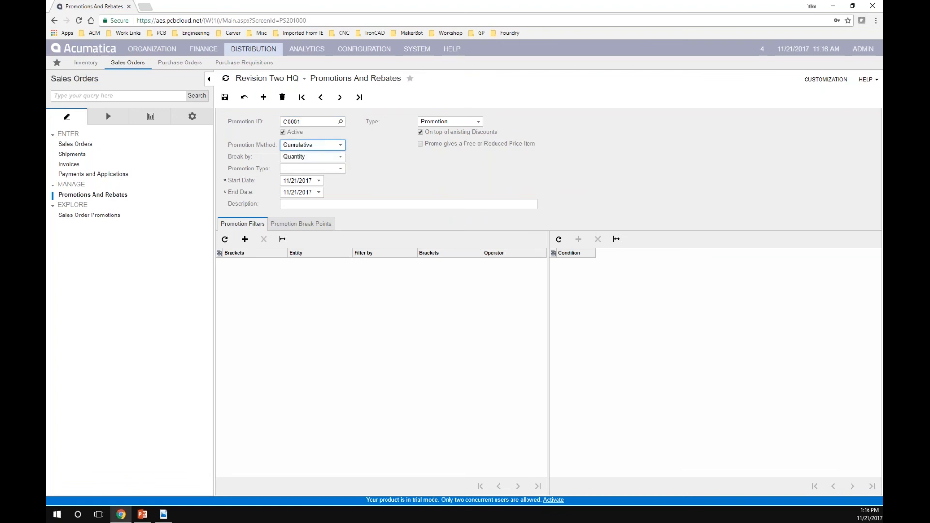
click(320, 160)
click(320, 161)
click(321, 168)
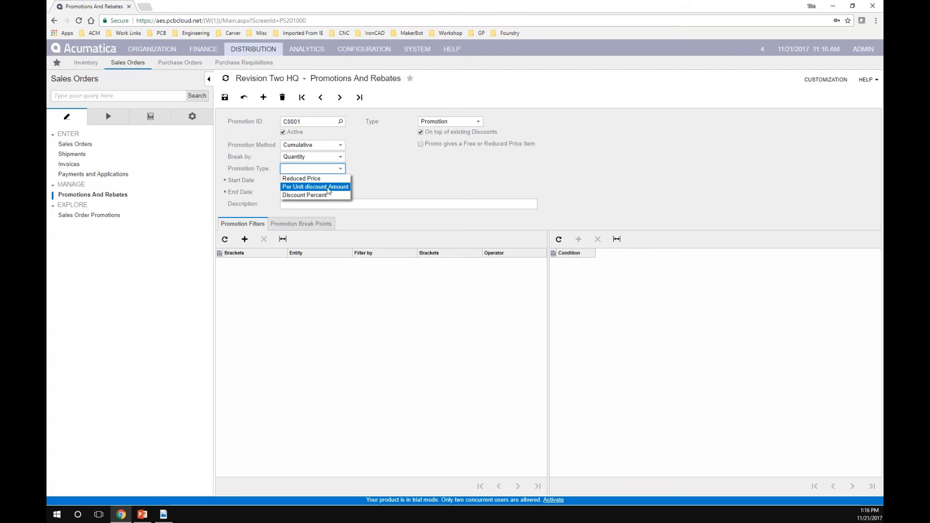
click(321, 187)
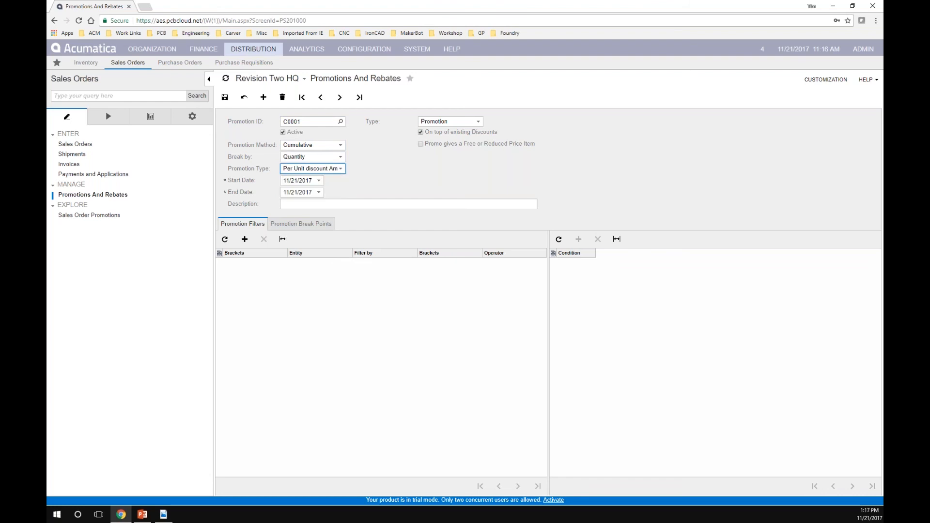
Step: Set the promotion's end date to 11/24/2017 and its description to "Lego Cumulative Promotion"
click(319, 180)
click(319, 180)
click(318, 180)
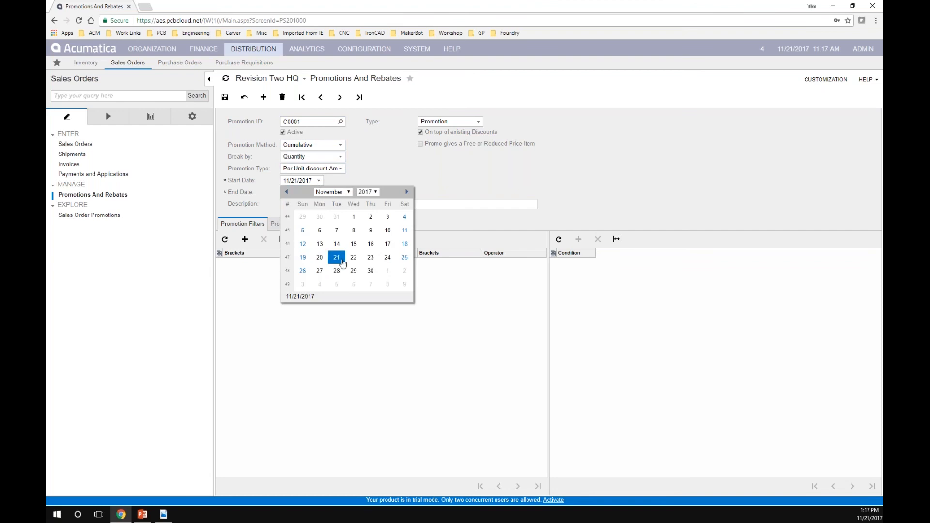
click(440, 161)
click(319, 193)
click(386, 267)
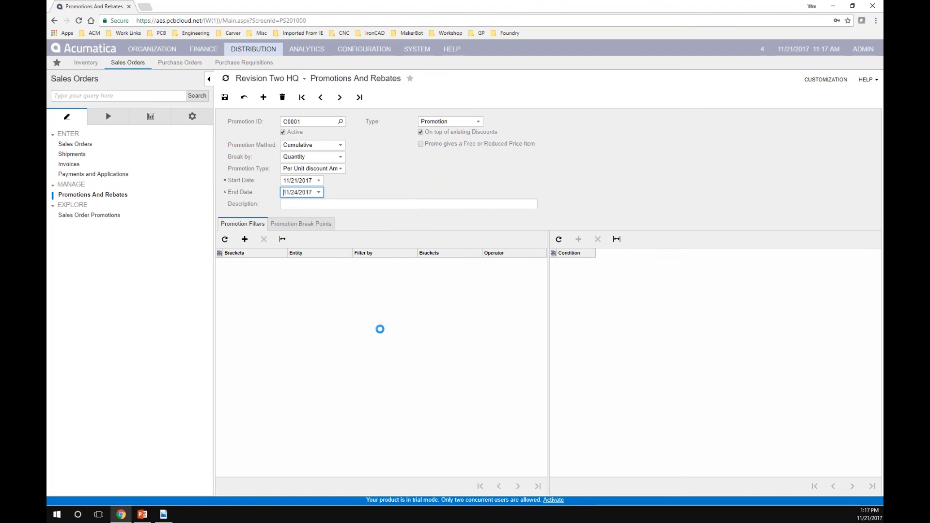
click(303, 207)
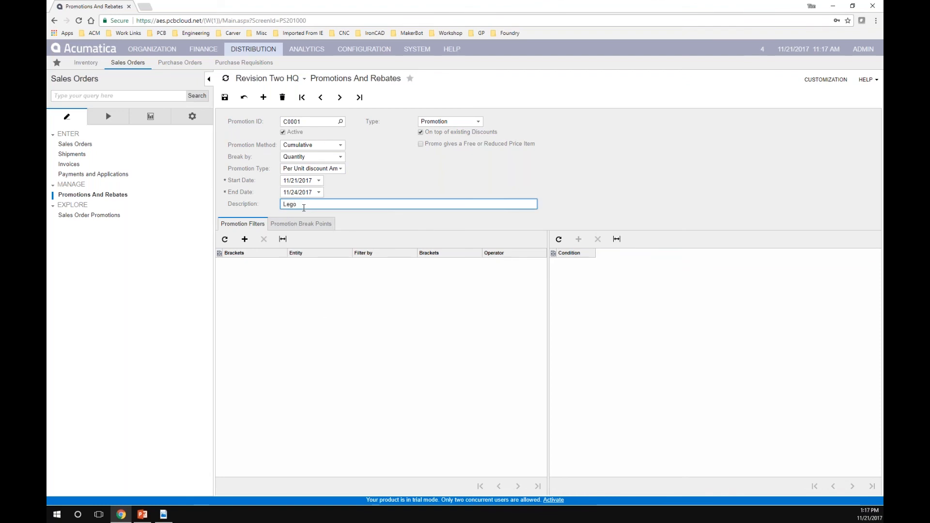
text(Lego Cumulative Promotion)
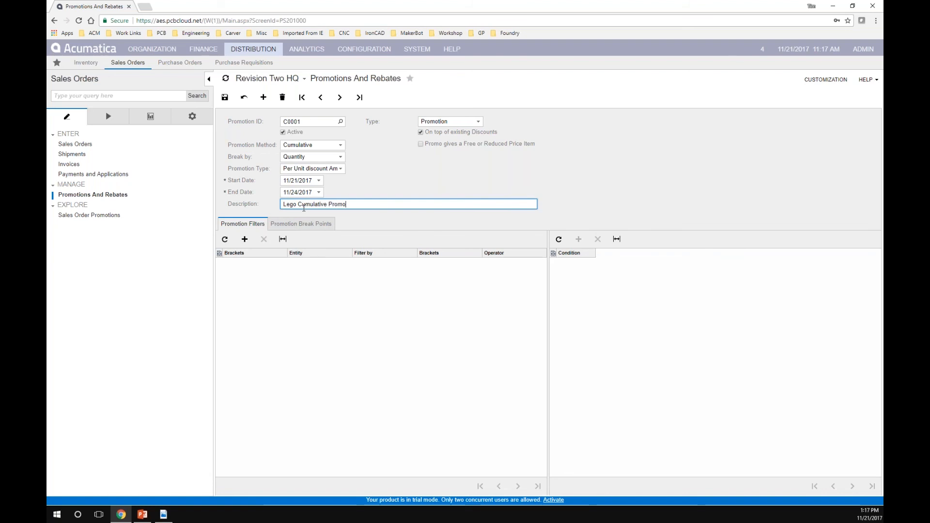
Step: Add a promotion filter with entity Item, filtered by Item ID
click(245, 239)
click(319, 264)
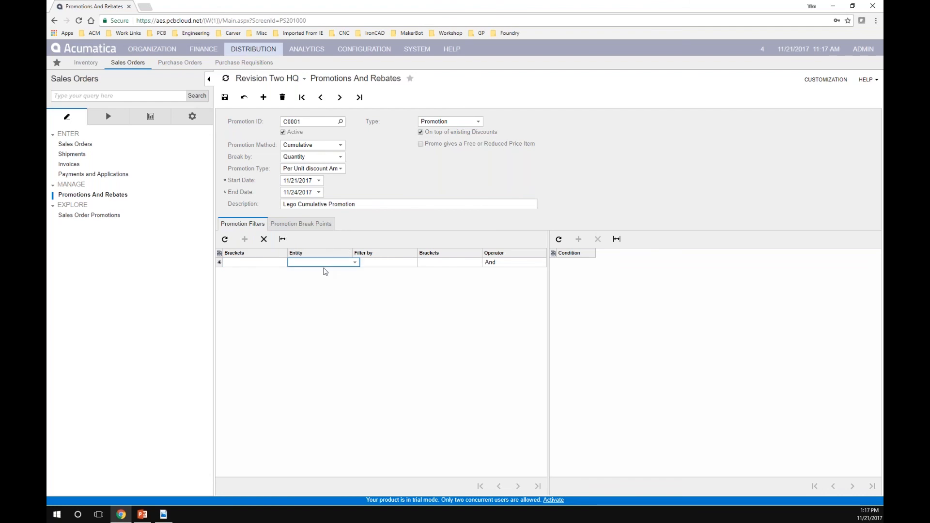
click(355, 262)
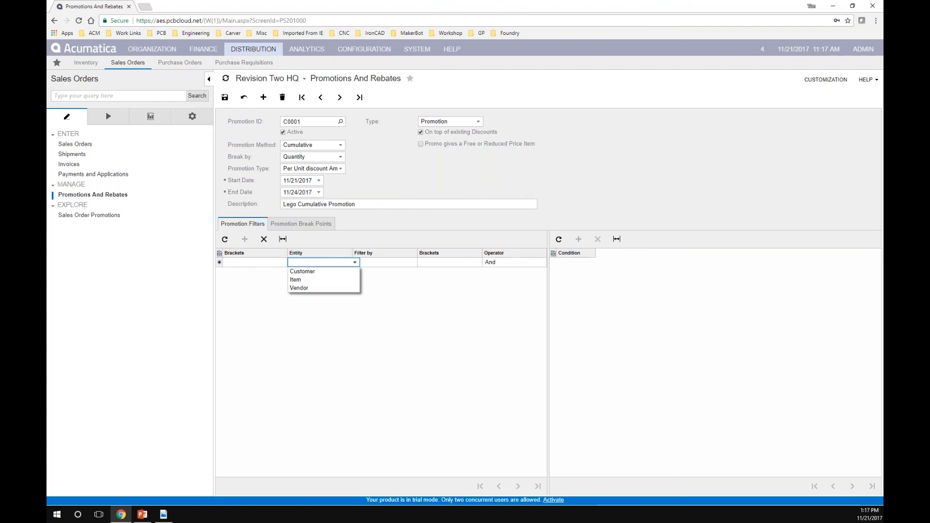
click(338, 278)
click(401, 264)
click(420, 263)
click(416, 270)
Step: Add an Equal condition for item AALEGO500 to the Item ID filter
click(578, 239)
click(597, 263)
click(590, 272)
click(636, 264)
click(651, 262)
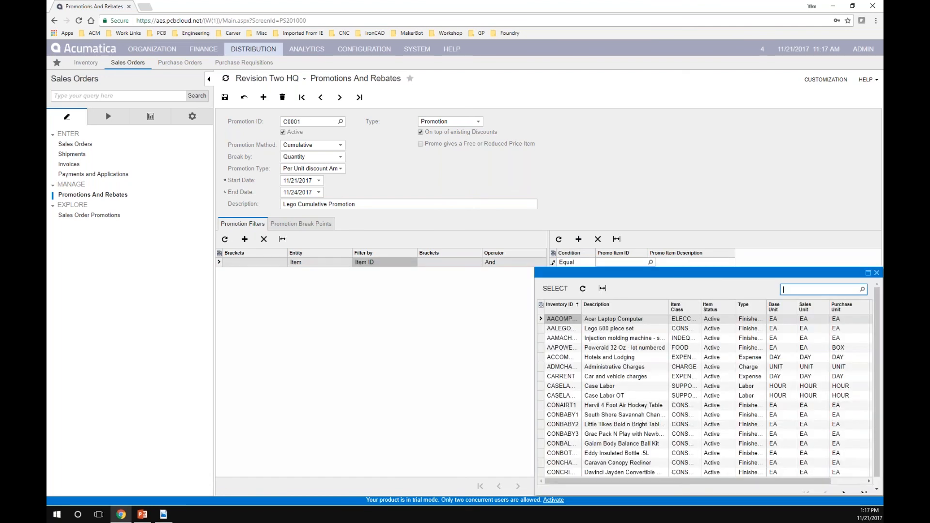
double_click(560, 330)
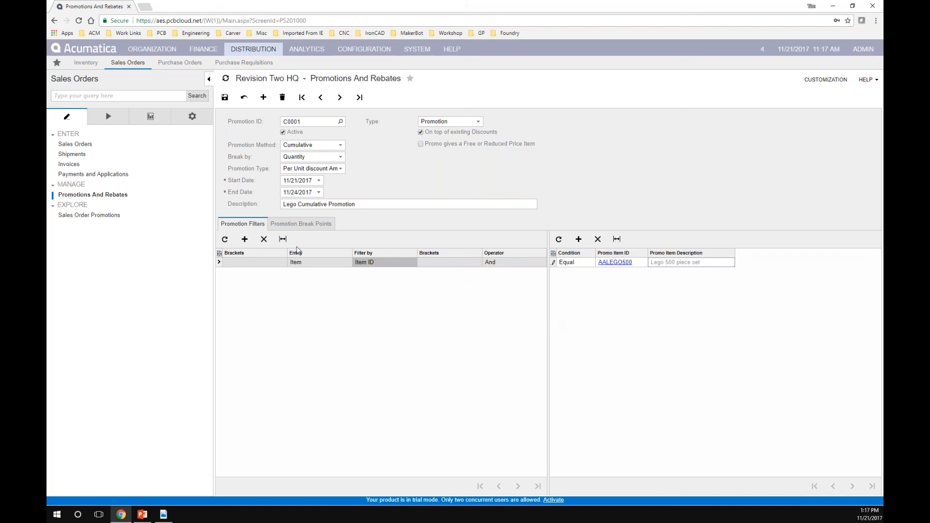
Step: Add a break point for AALEGO500 with break quantity 5 and a per-unit discount of 100, and save the promotion
click(301, 224)
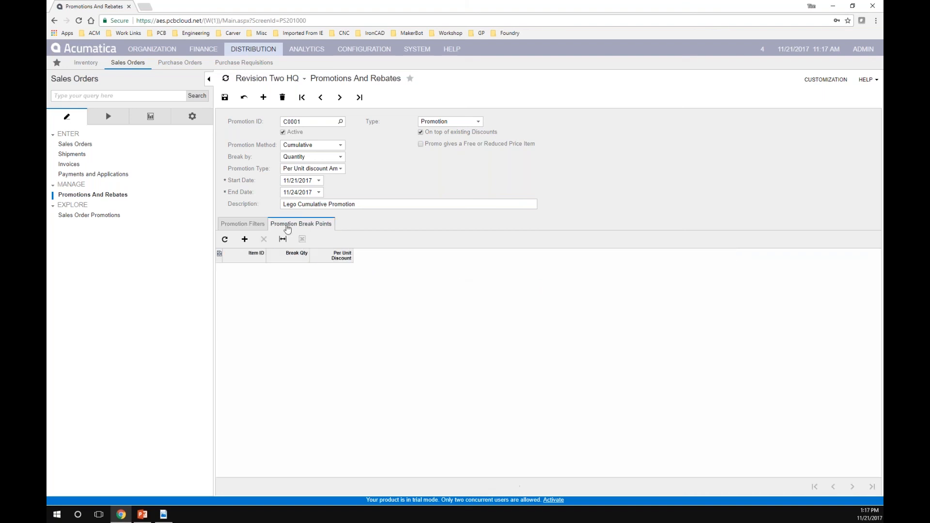
click(244, 239)
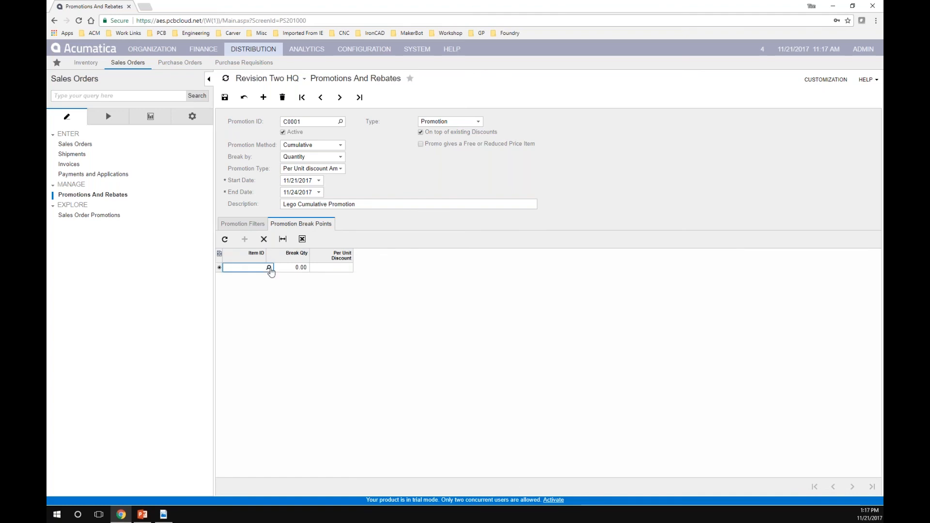
click(268, 268)
double_click(252, 334)
text(5)
key(Tab)
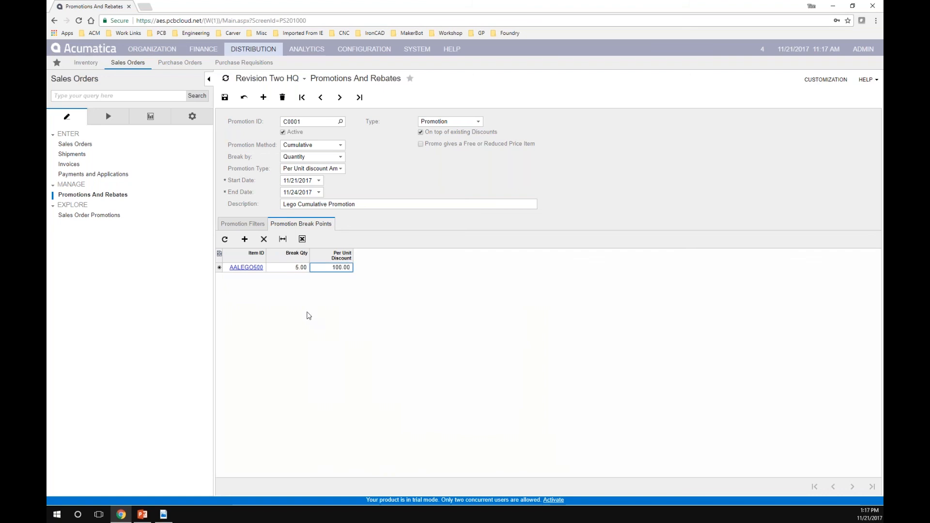
click(223, 98)
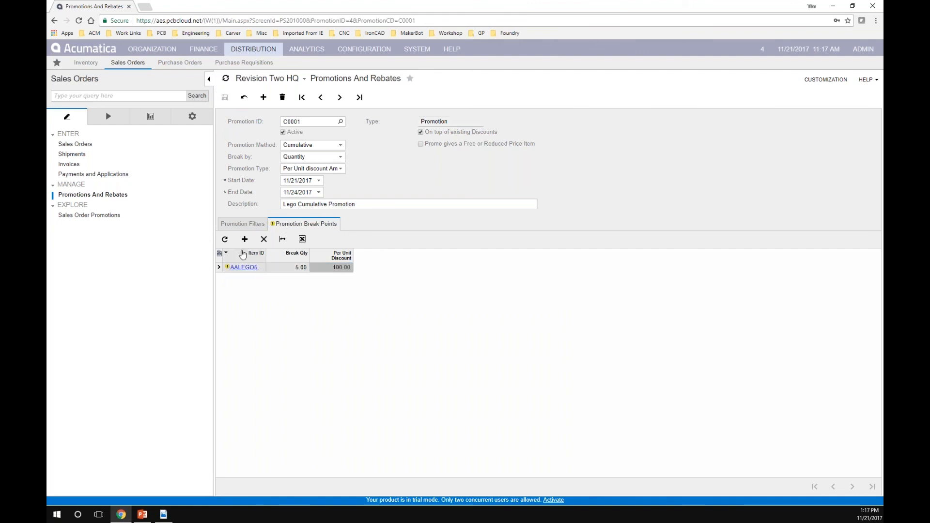
Step: Add a break point with an empty item and break quantity 1, save the promotion and return to its filters
mouse_move(228, 271)
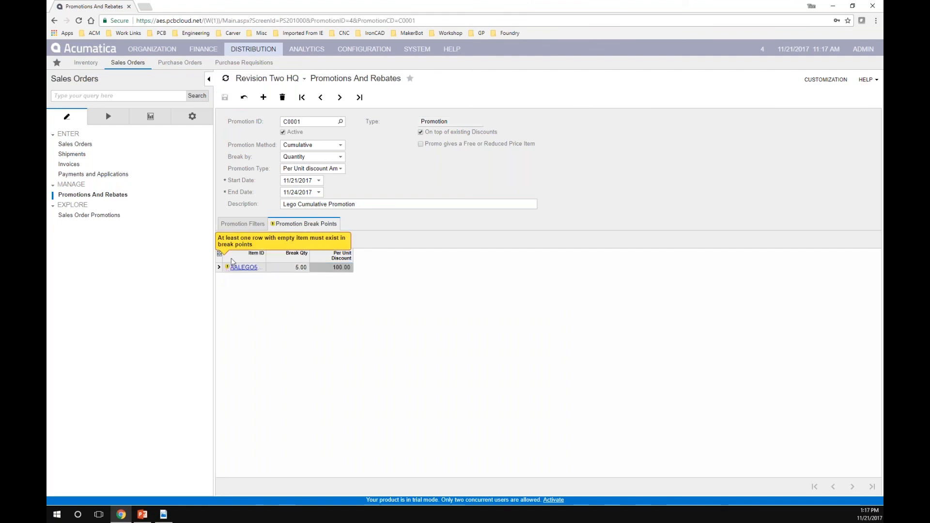
click(244, 238)
key(Tab)
text(1)
key(Tab)
key(ctrl+s)
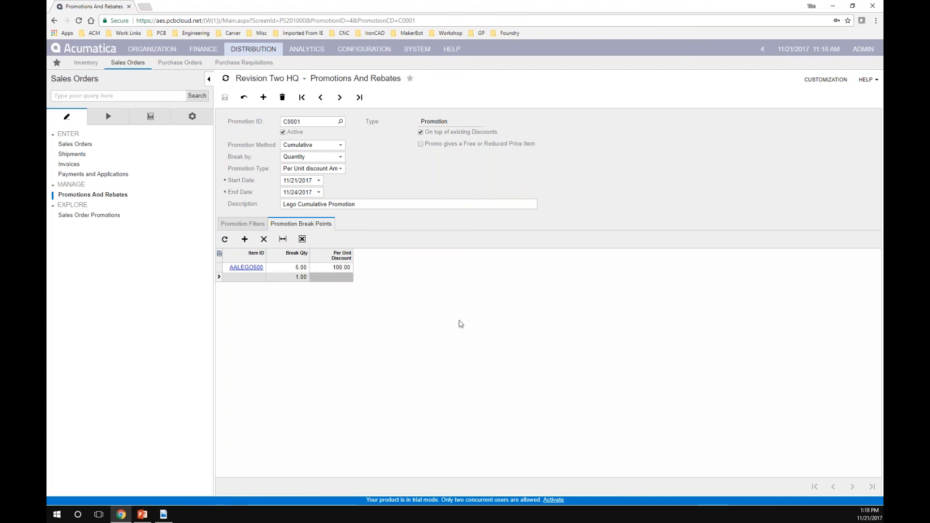
click(238, 225)
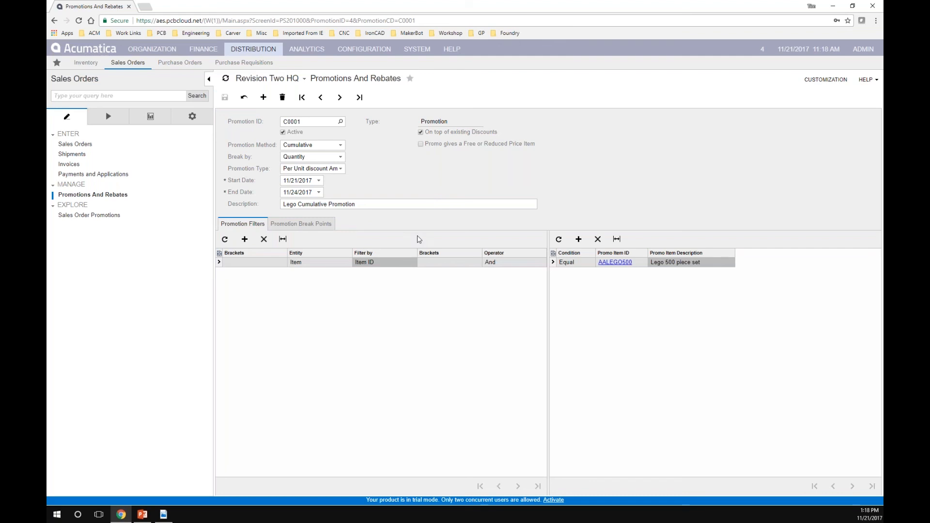
Step: Create a new sales order for customer USA Bartending School
click(85, 146)
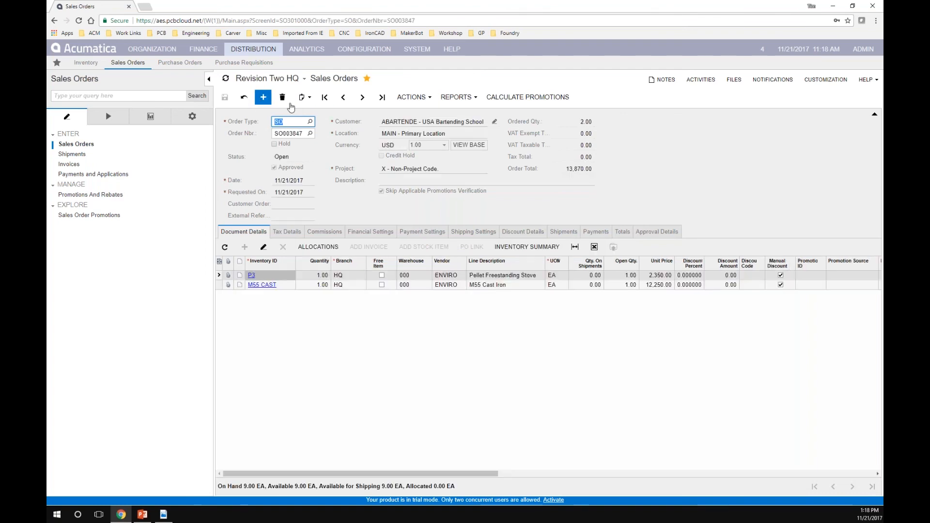
click(410, 122)
text(ab)
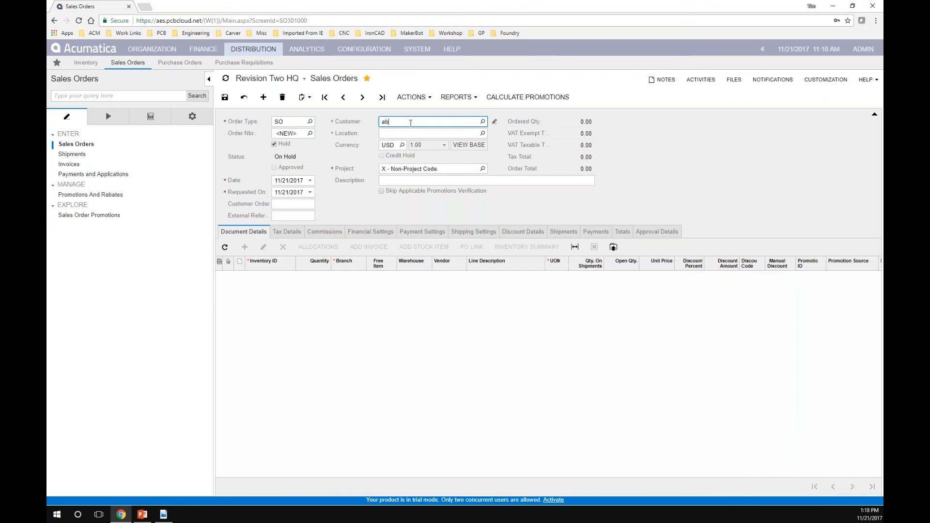
click(399, 143)
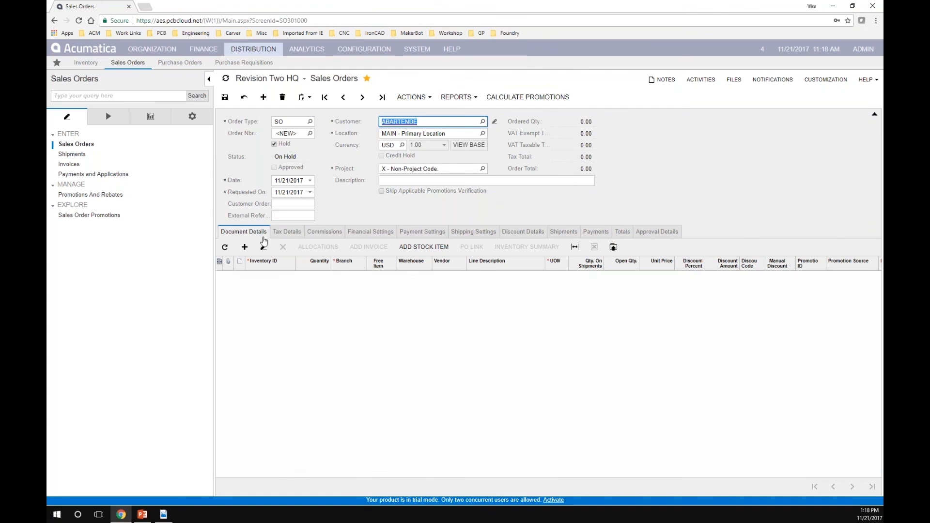
Step: Add an order line for item AALEGO500 with quantity 4 and save the sales order
click(244, 247)
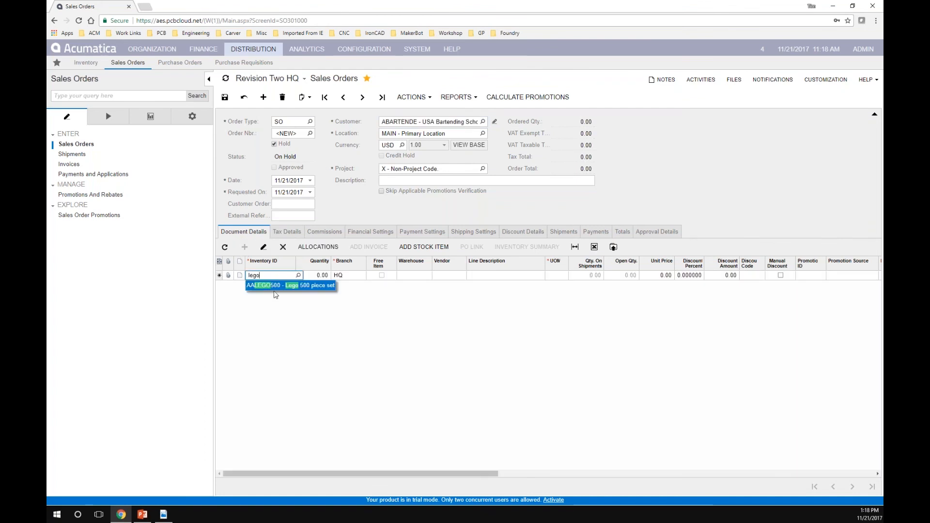
key(Tab)
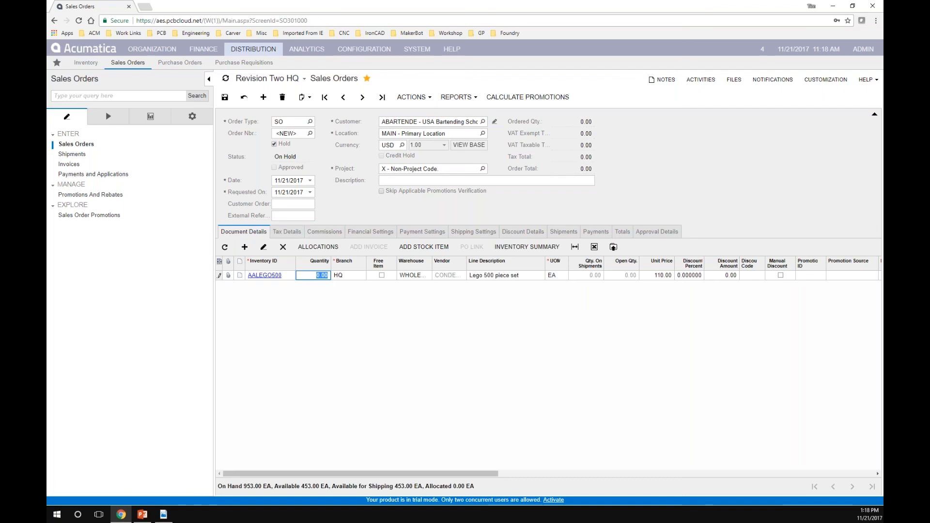
text(4)
key(Tab)
click(230, 98)
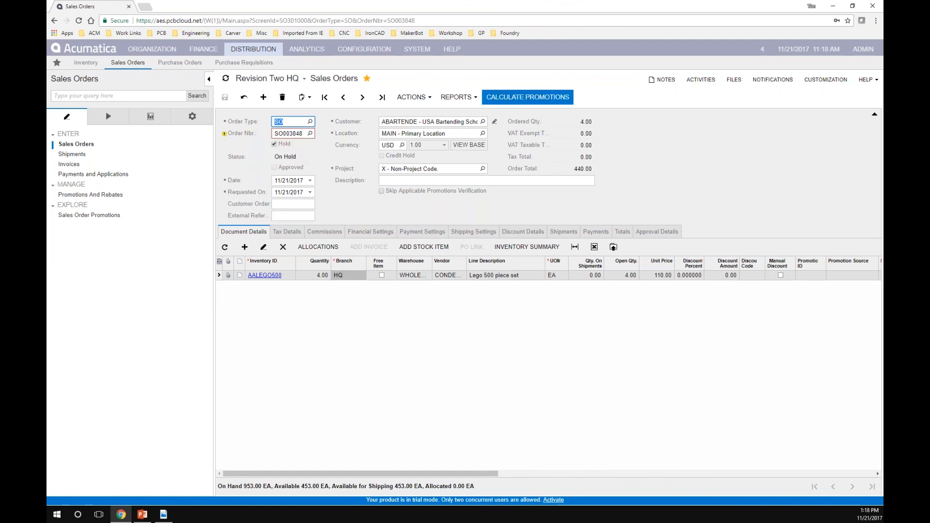
Step: Calculate promotions on the Lego sales order, then release it from hold and approve it
click(531, 99)
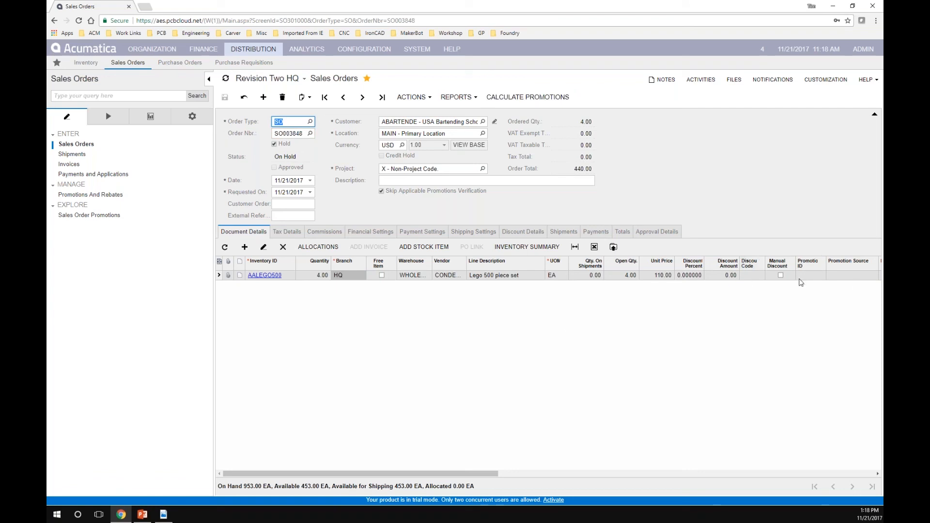
click(274, 145)
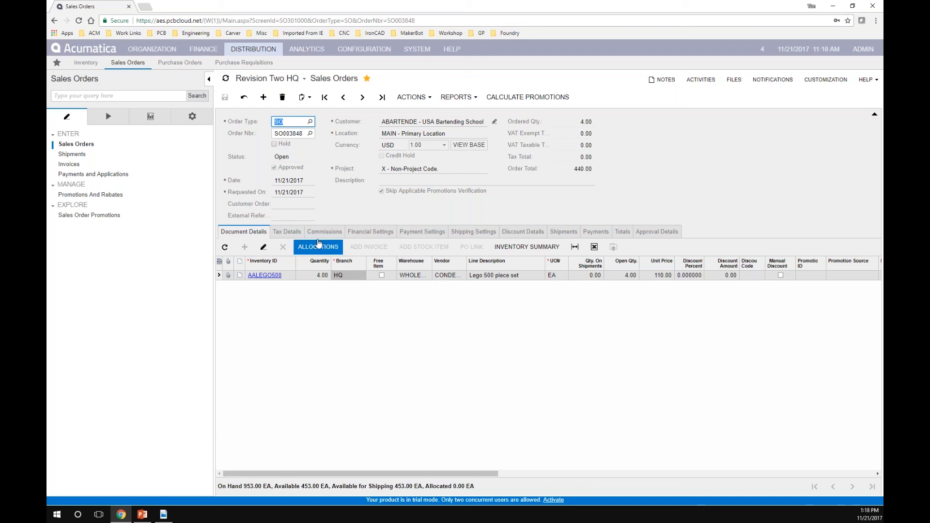
Step: Start another sales order for customer USA Bartending School
click(263, 98)
click(382, 122)
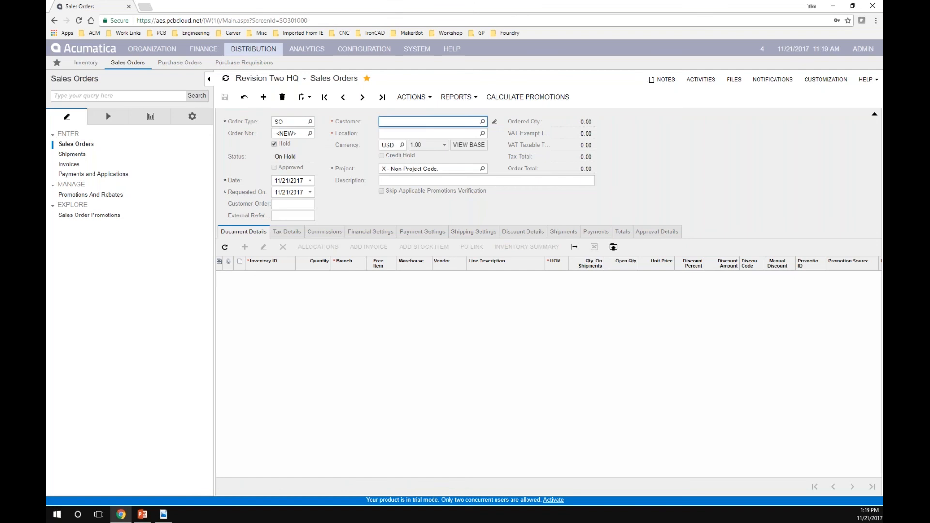
text(ab)
click(433, 142)
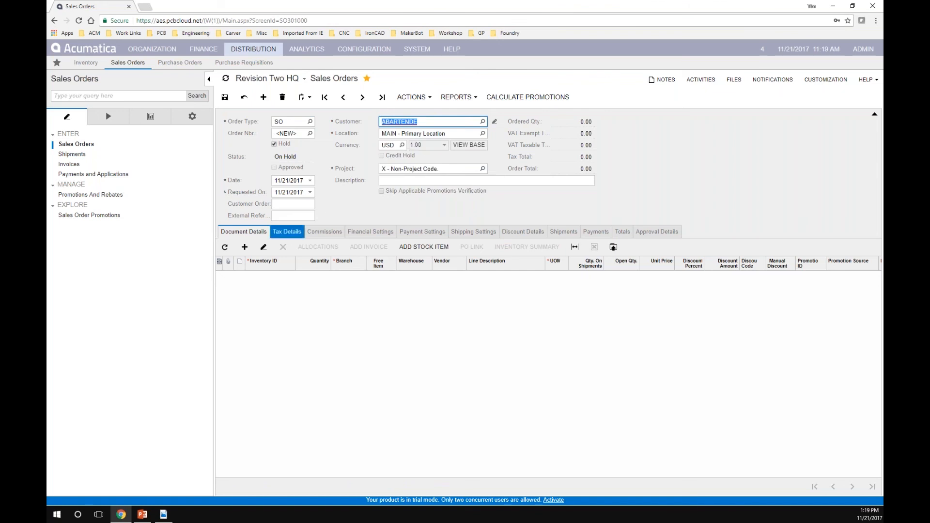
Step: Add an order line for item AALEGO500 with quantity 1 to the new sales order
click(244, 248)
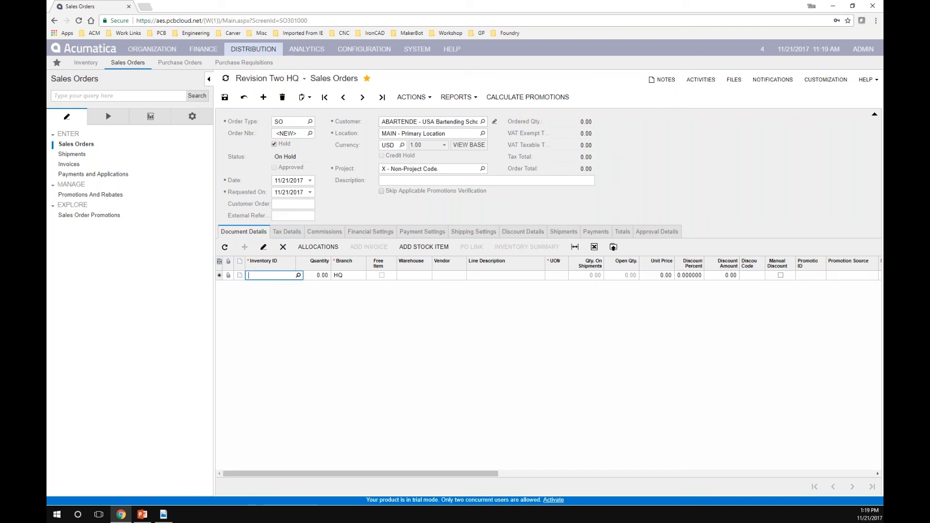
click(281, 285)
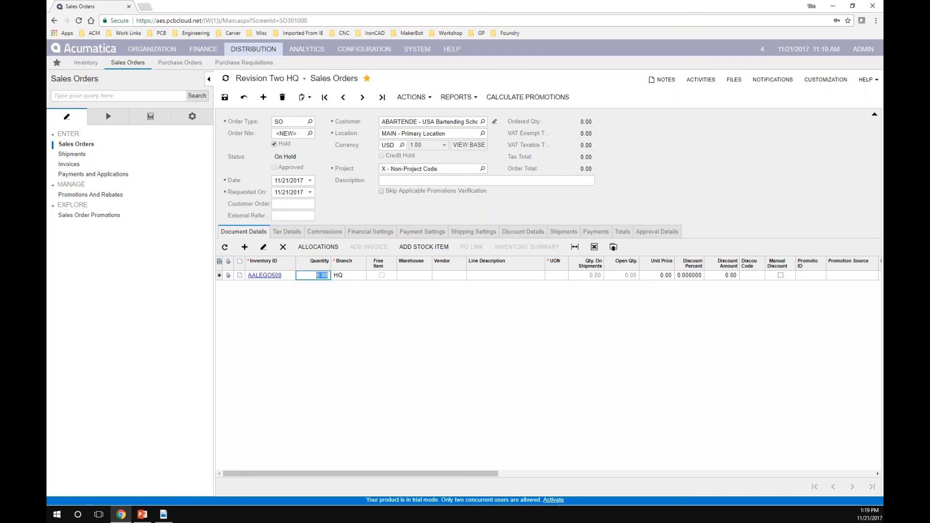
text(1)
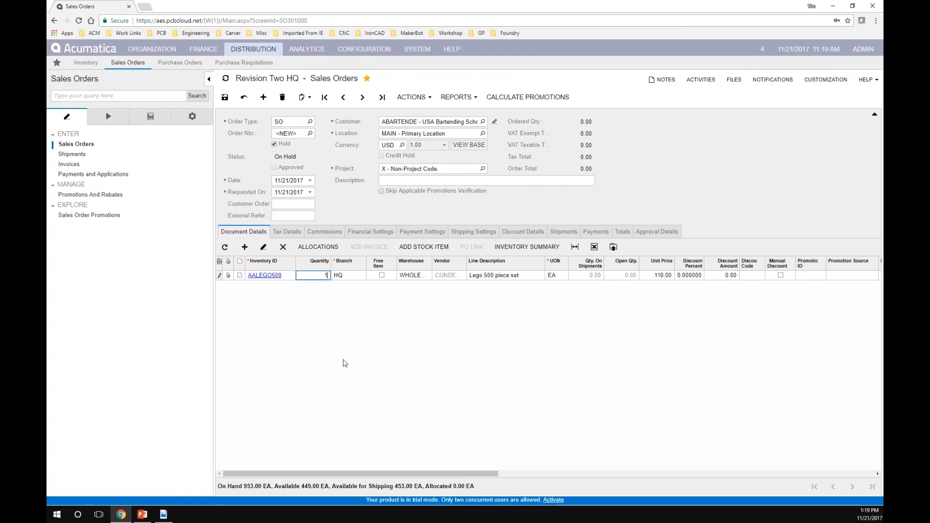
key(Tab)
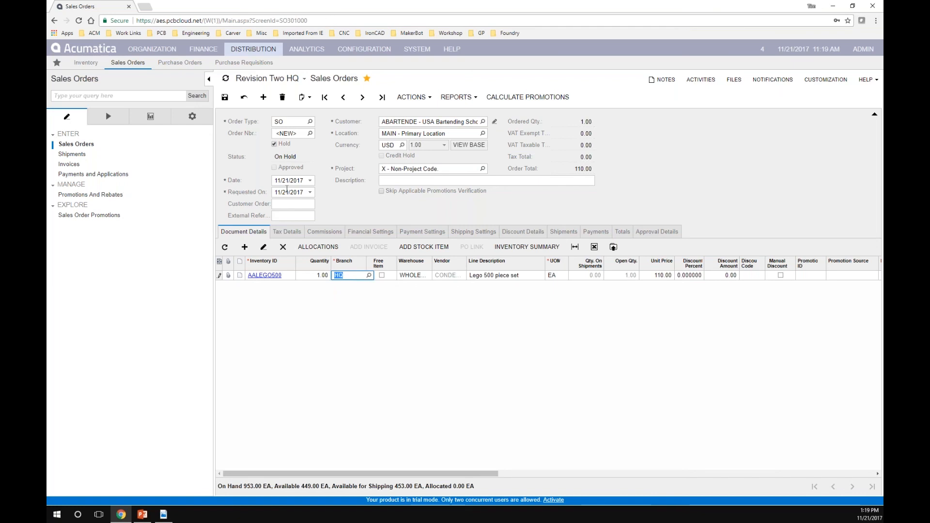
Step: Release the sales order from hold and calculate its promotions, agreeing to save the changes
click(526, 98)
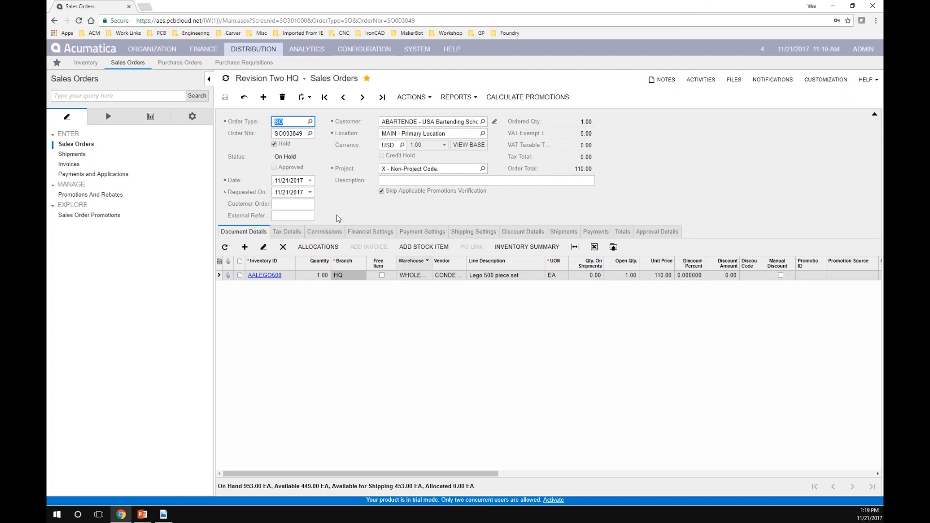
click(280, 145)
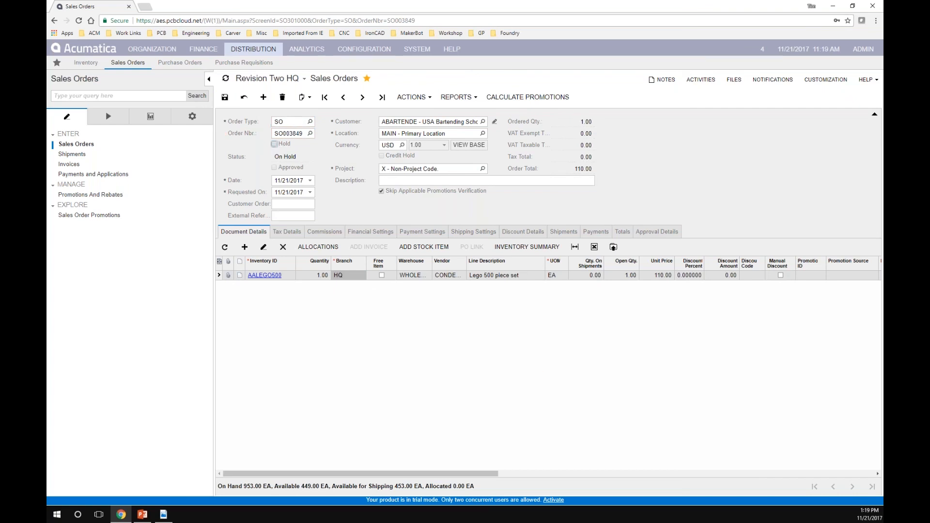
click(528, 97)
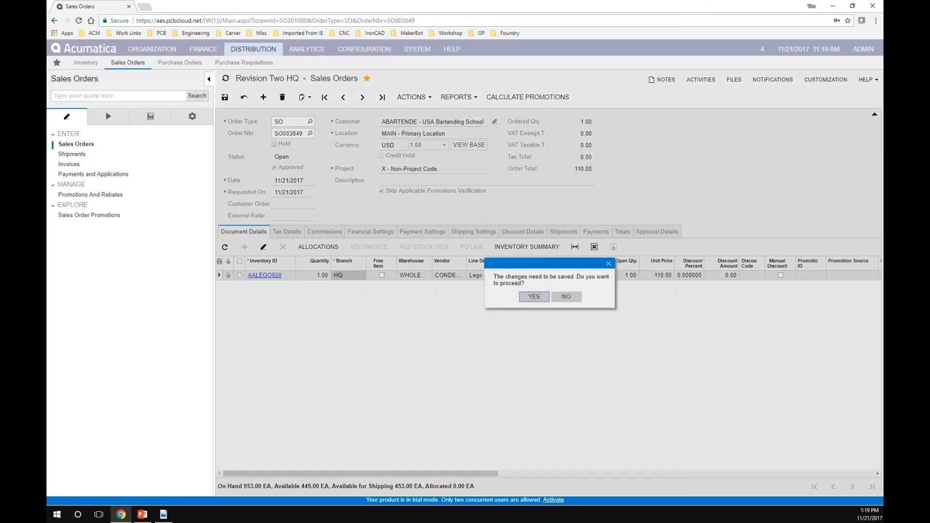
click(535, 297)
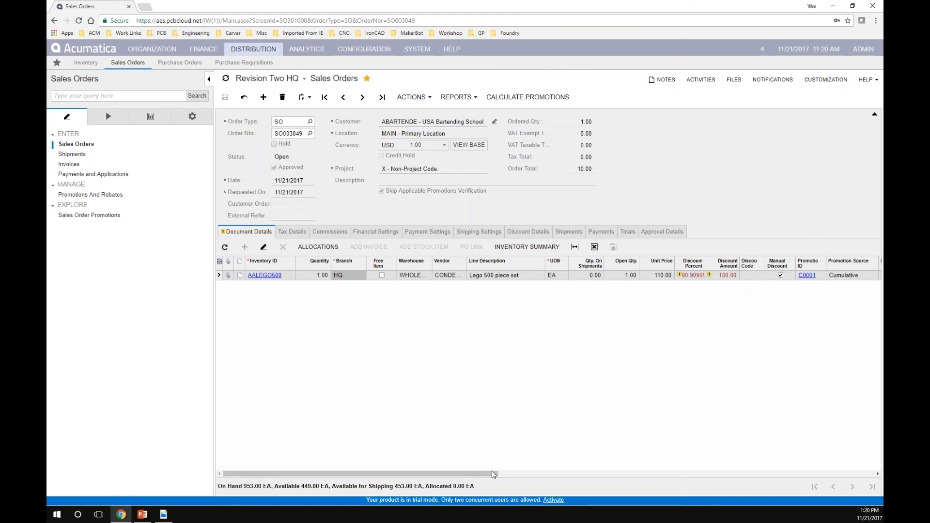
drag(491, 478, 647, 478)
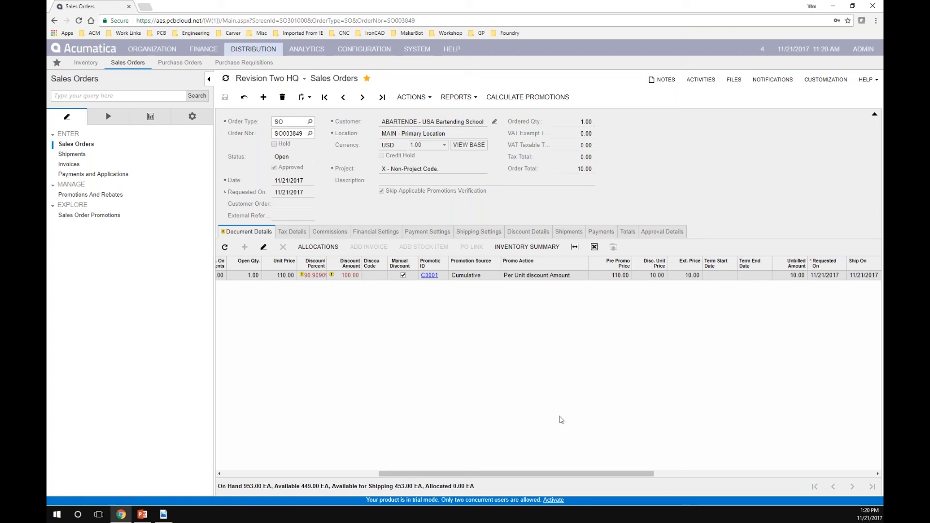
drag(492, 473, 337, 473)
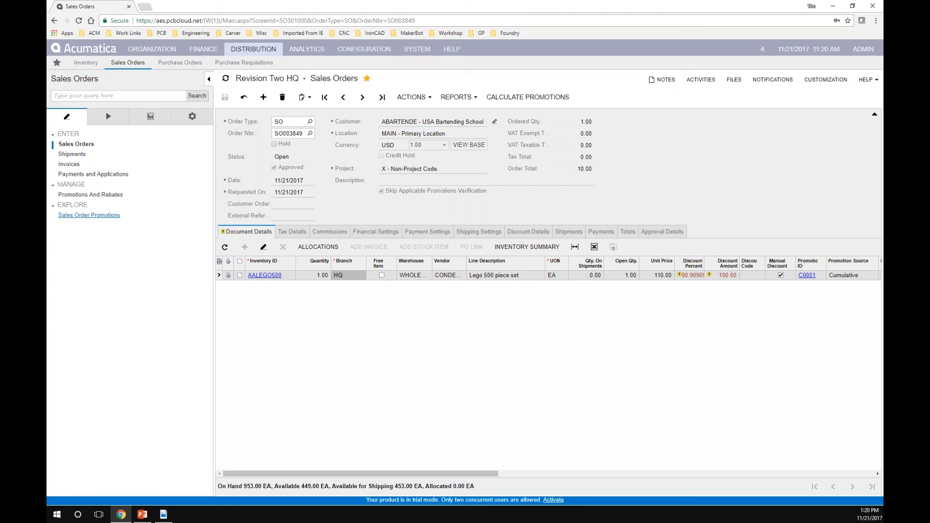
Step: Filter the Sales Order Promotions inquiry by end date 11/24/2017 and promotion C0001, including unreleased orders
click(90, 216)
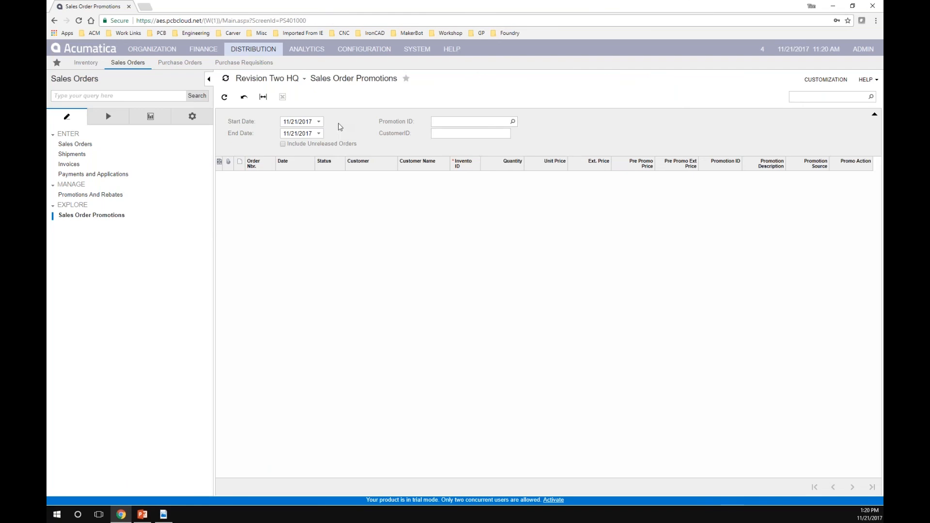
click(319, 133)
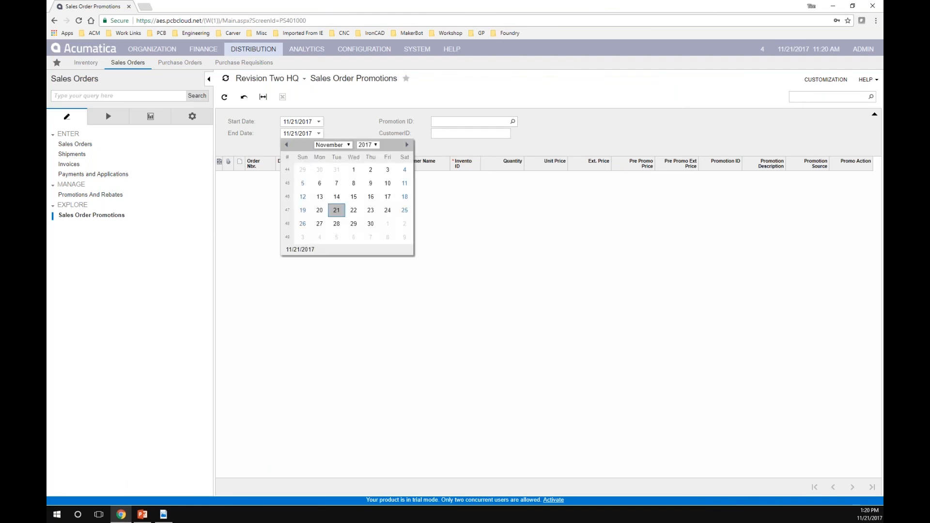
click(388, 209)
click(512, 121)
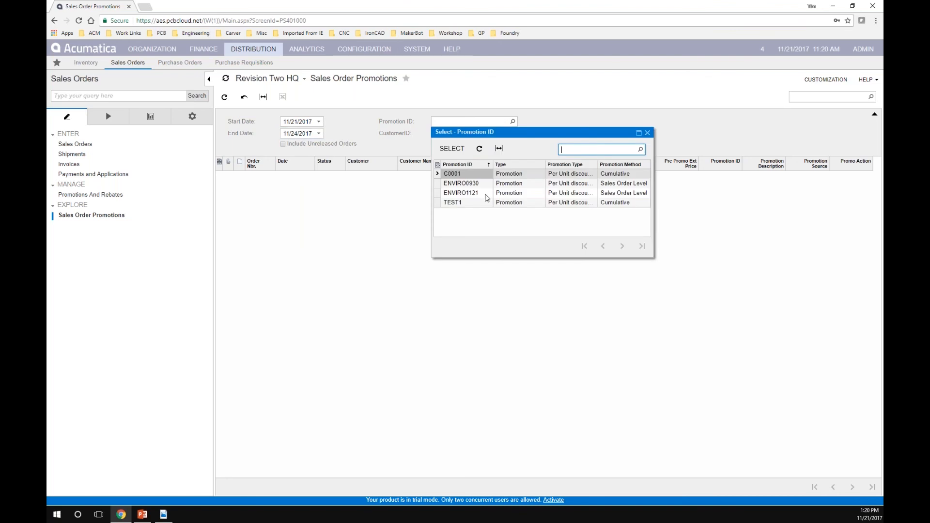
double_click(462, 173)
click(322, 144)
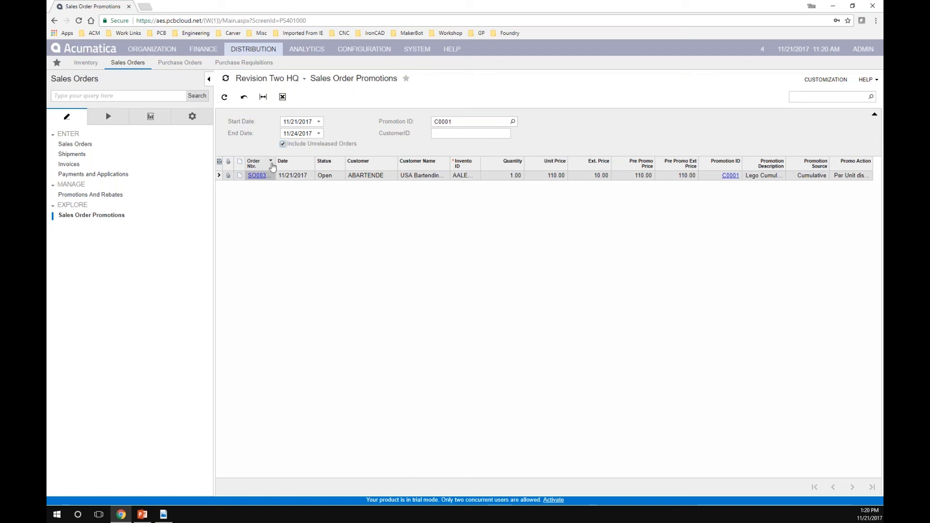
Step: Widen the Order Nbr. column, then clear the Promotion ID filter and the Include Unreleased Orders option
drag(275, 165, 299, 165)
click(483, 122)
key(BackSpace)
click(393, 246)
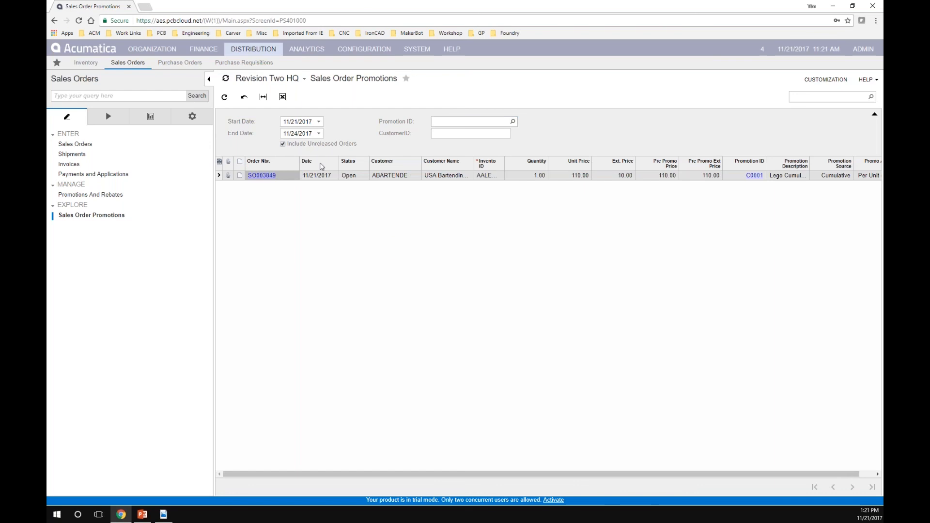
click(283, 143)
Step: Bring up promotion C0001 in Promotions And Rebates and open the opening-brackets choice of its item filter
click(106, 194)
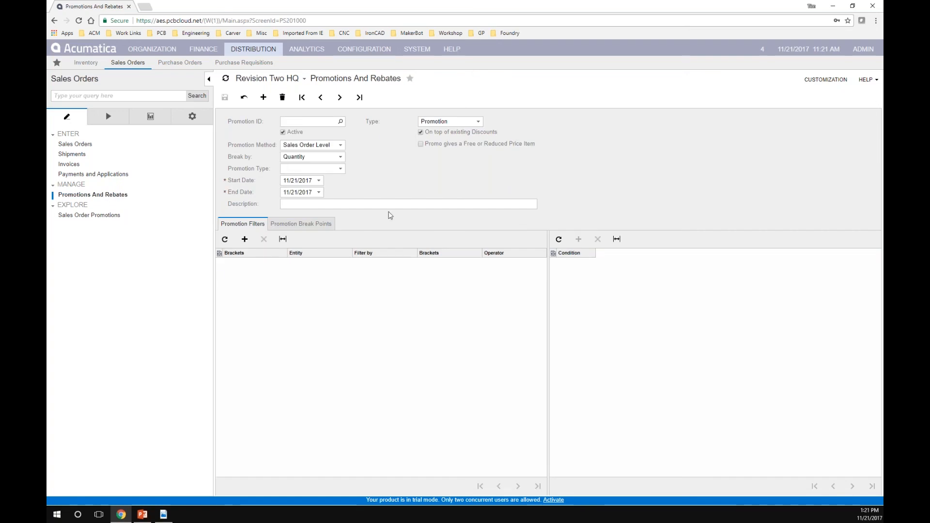
click(360, 98)
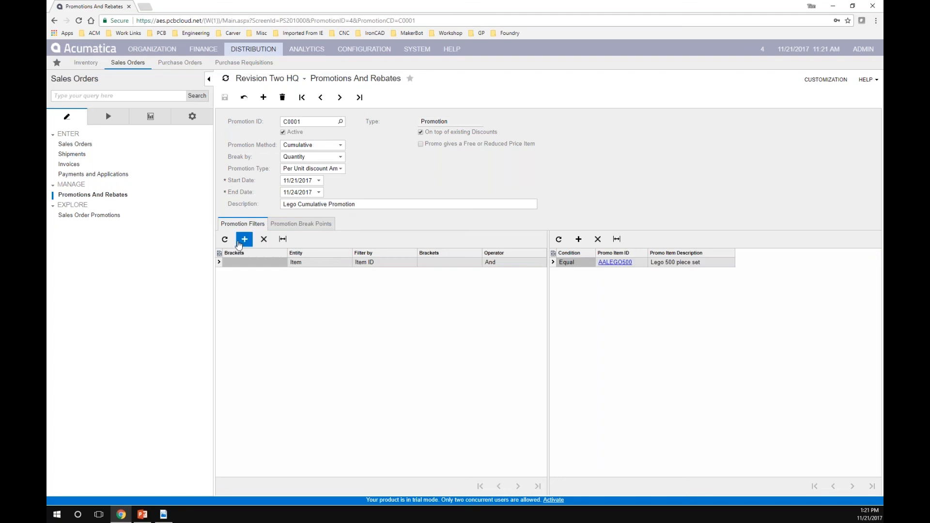
click(268, 265)
click(268, 263)
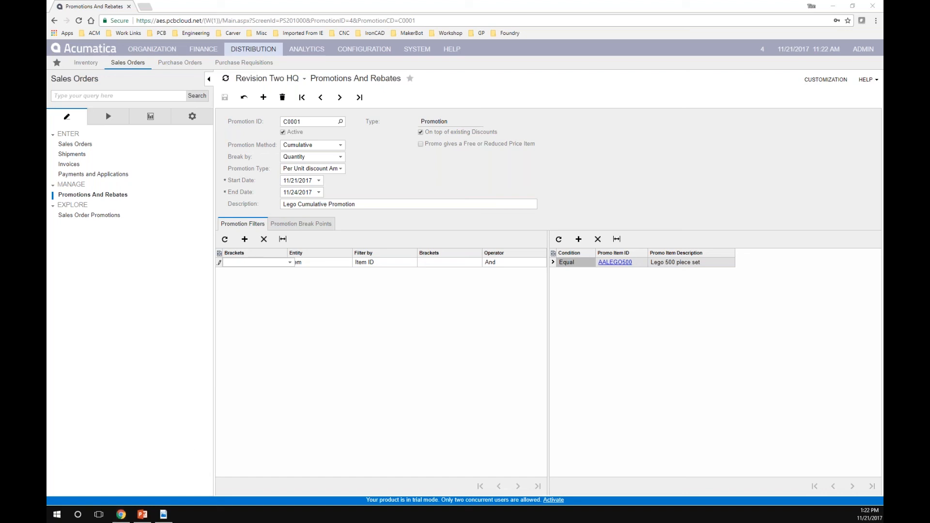
Step: Switch to the PowerPoint slide show and advance from the Software Demo slide to the Contact Information slide
key(super+d)
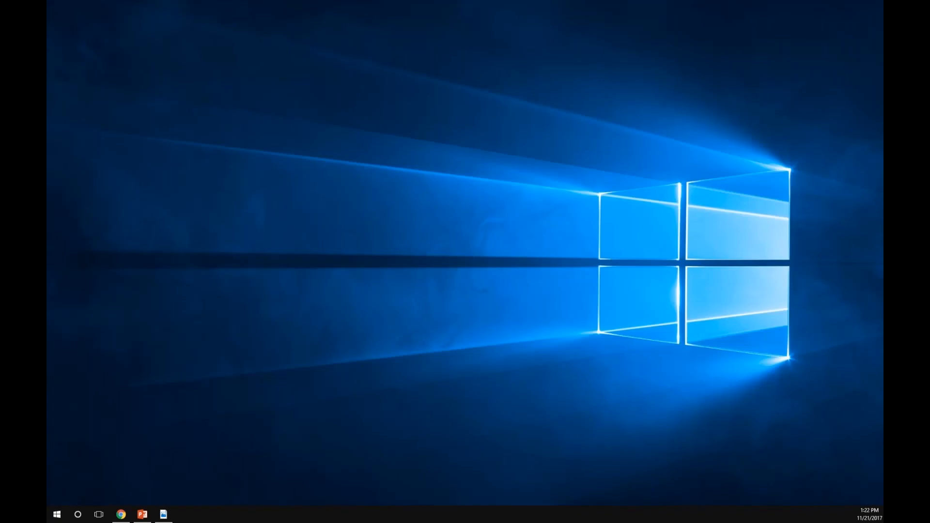
key(super+d)
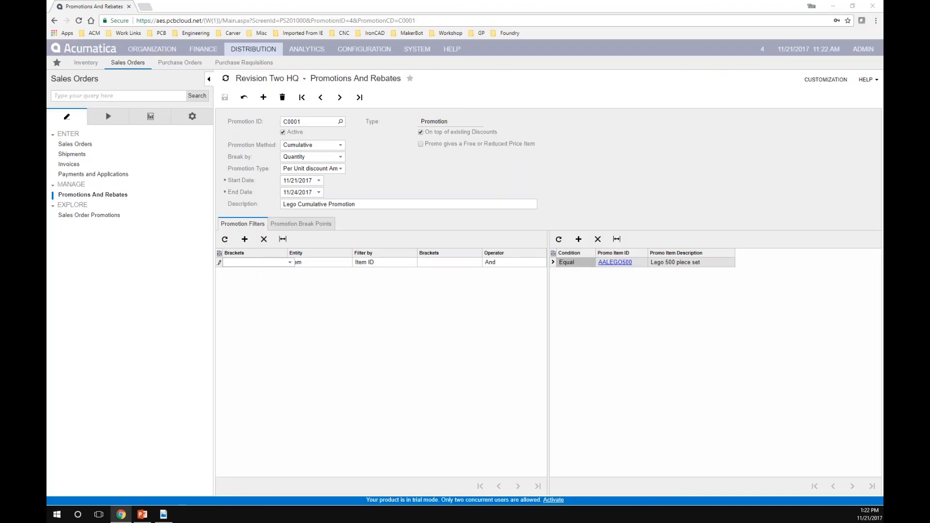
key(alt+Tab)
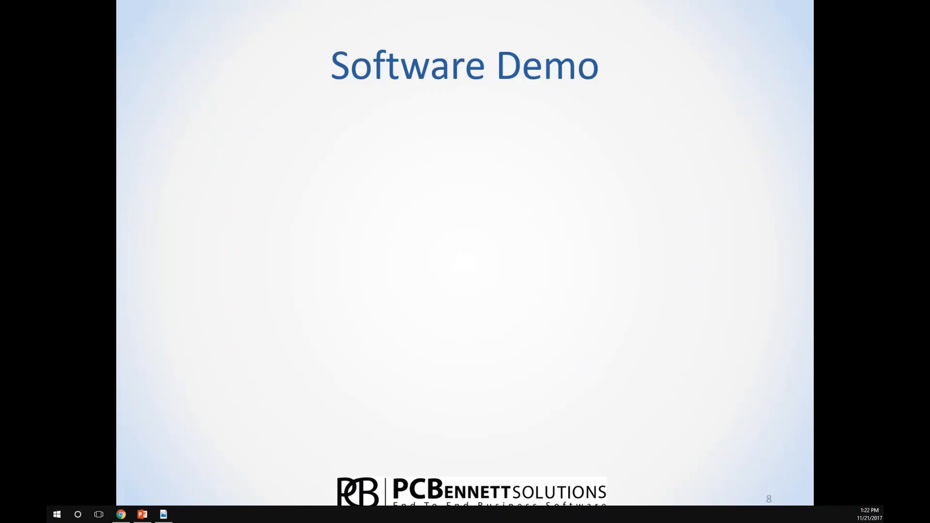
click(420, 318)
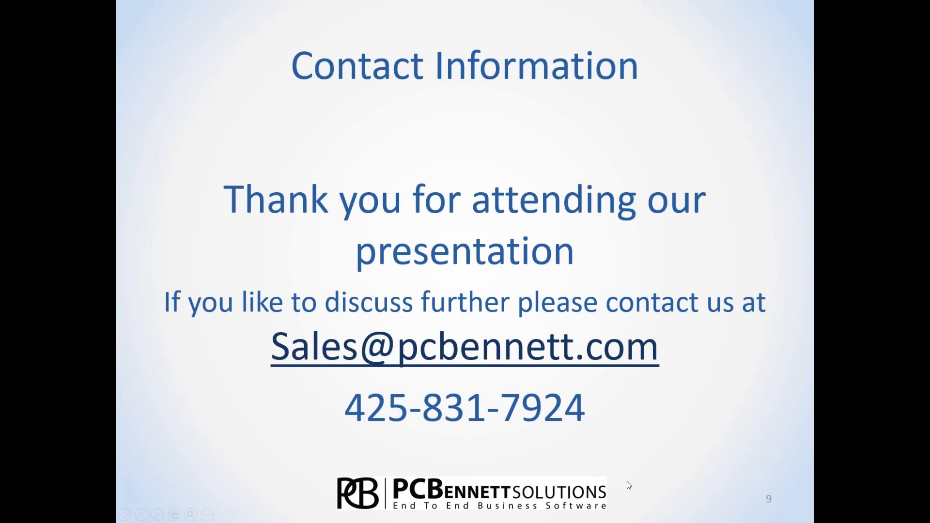